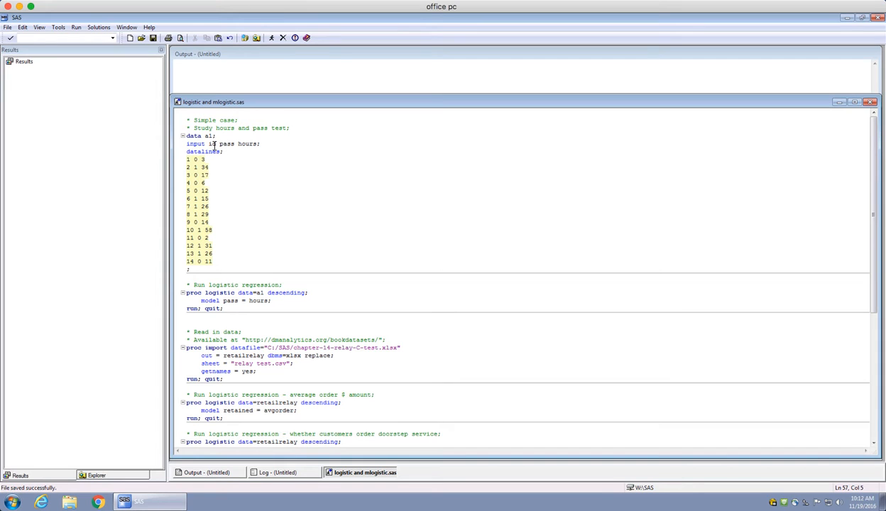
Submit only the data step that creates dataset a1 with the id, pass and hours variables.
double_click(211, 145)
double_click(232, 144)
left_click(195, 161)
left_click(197, 167)
left_click(247, 144)
left_click_drag(197, 272, 179, 139)
left_click(272, 39)
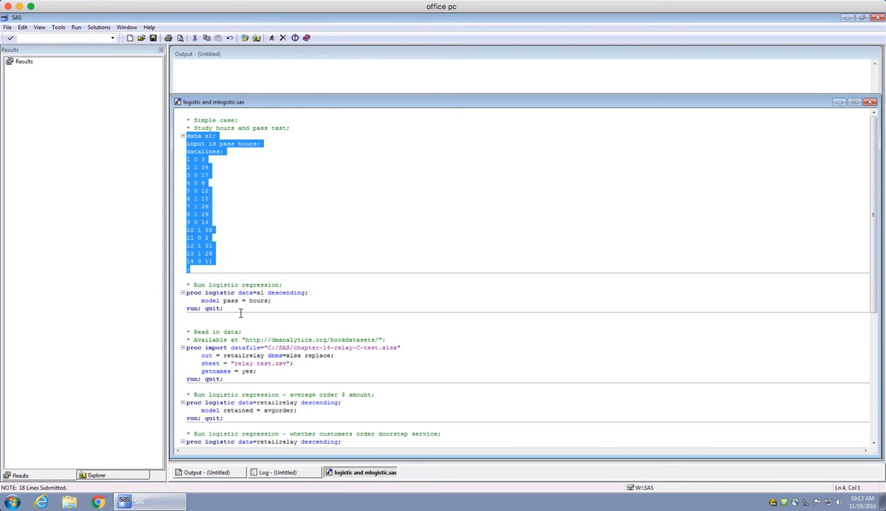
Run only the logistic regression of pass on hours for dataset a1, with the descending option.
left_click_drag(222, 309, 179, 283)
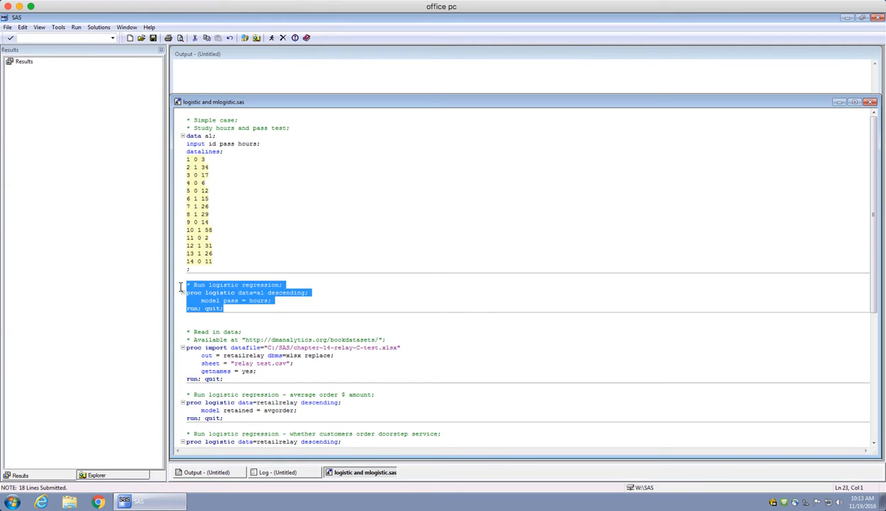
left_click(242, 308)
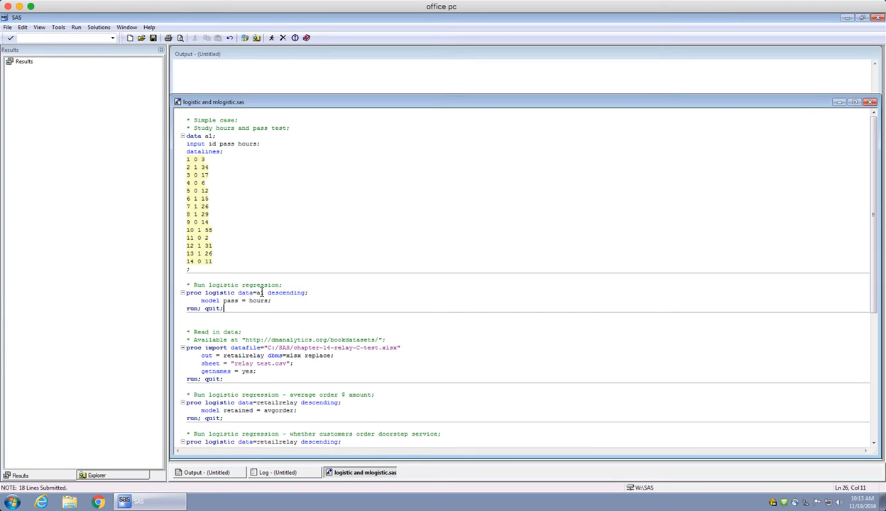
double_click(285, 293)
left_click(198, 238)
double_click(290, 295)
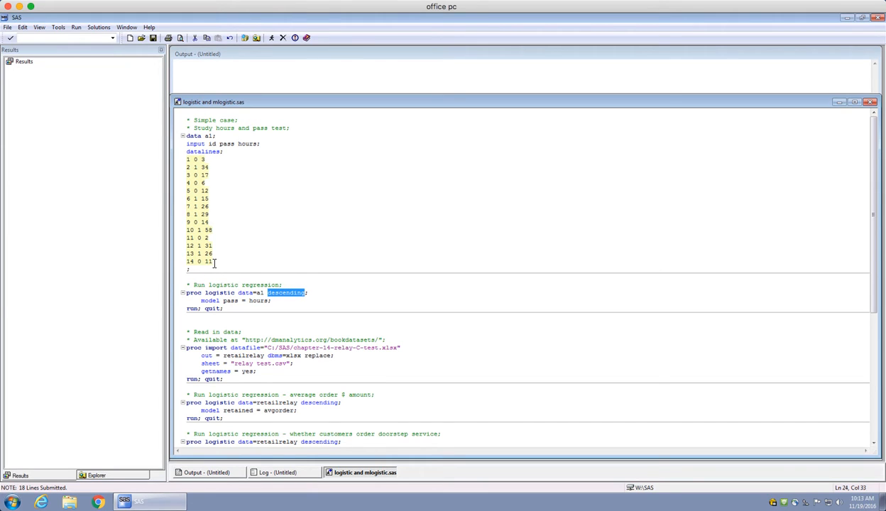
left_click(289, 300)
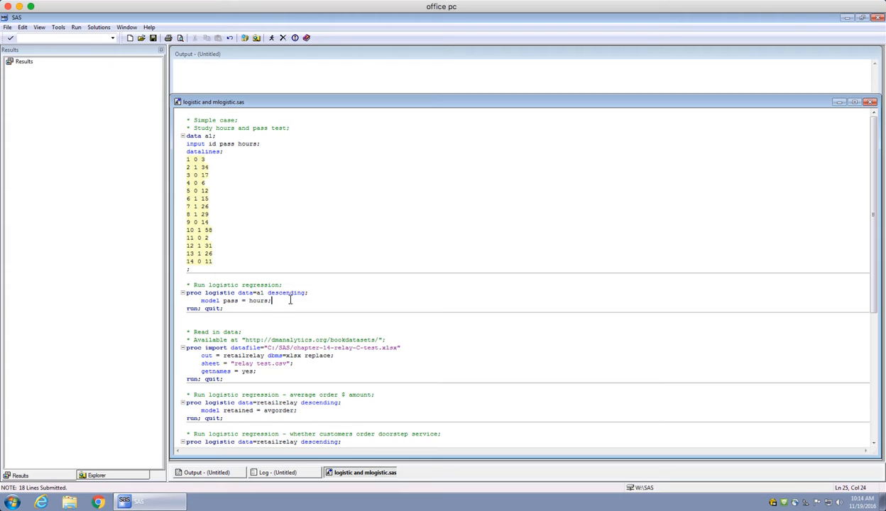
double_click(290, 294)
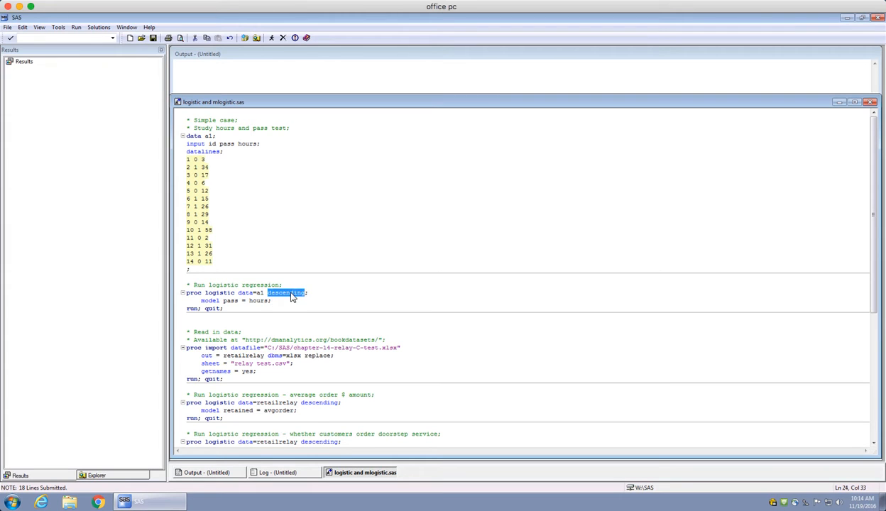
double_click(208, 300)
double_click(230, 301)
double_click(258, 301)
left_click_drag(229, 307, 184, 287)
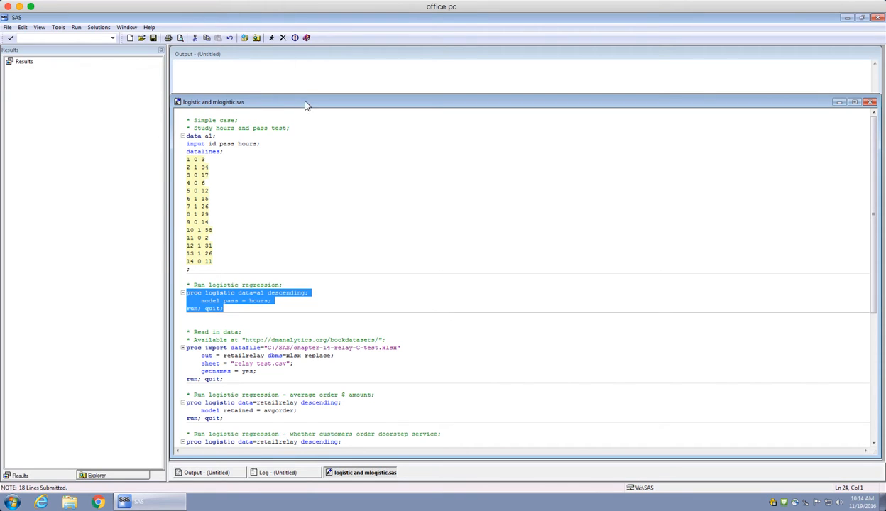
left_click(269, 38)
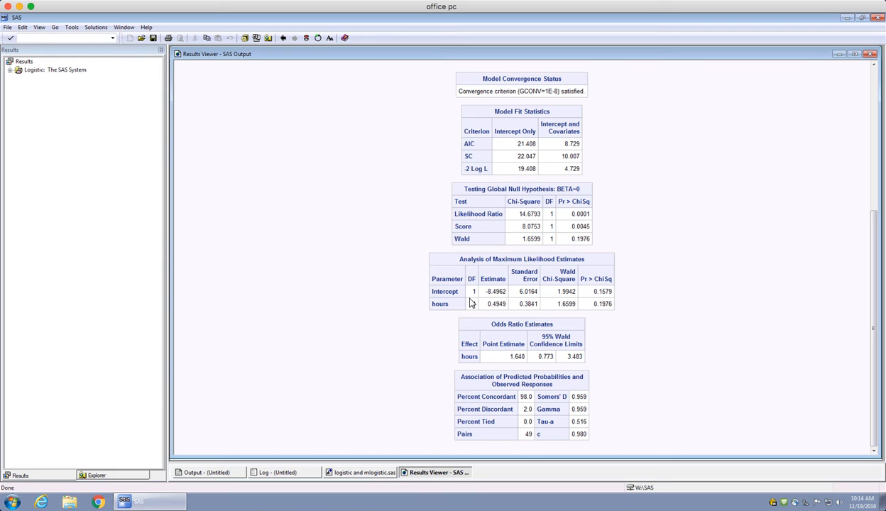
Examine the estimate, p-value, odds ratio and 95% Wald confidence limits for hours in the regression results.
left_click_drag(430, 301, 610, 302)
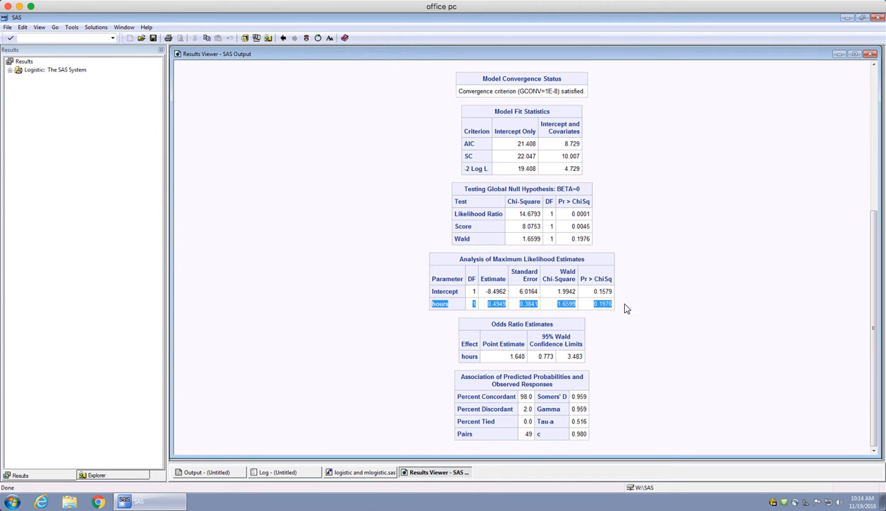
left_click(520, 298)
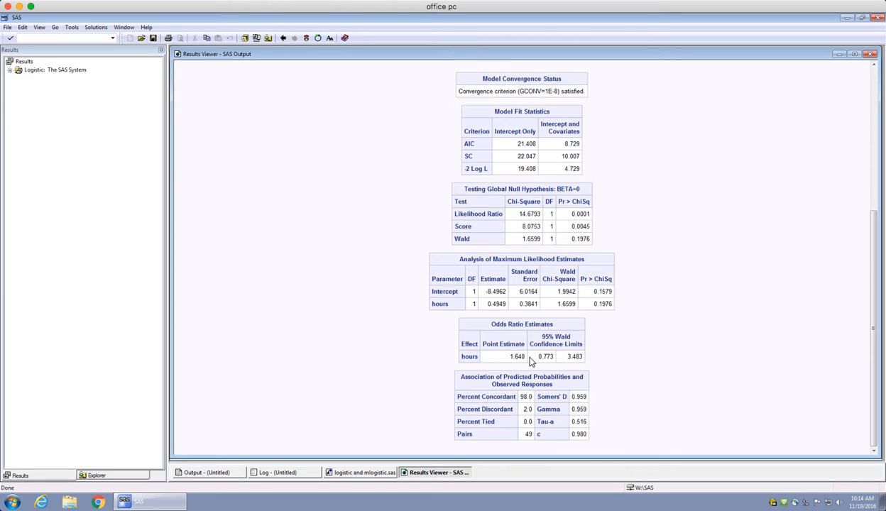
double_click(520, 357)
left_click_drag(537, 356, 580, 356)
left_click(523, 357)
left_click_drag(512, 357, 527, 358)
left_click(512, 356)
left_click_drag(474, 303, 511, 312)
left_click_drag(513, 356, 525, 364)
left_click(526, 363)
left_click_drag(536, 357, 588, 361)
left_click(597, 325)
left_click_drag(613, 304, 575, 298)
Return to the program and run only the import of chapter-14-relay-C-test.xlsx, sheet "relay test.csv", into retailrelay.
left_click(374, 474)
left_click(378, 231)
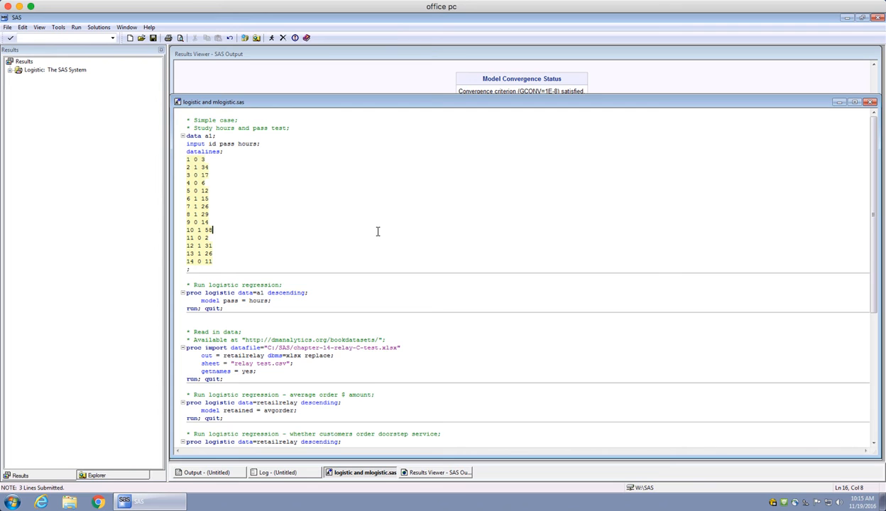
scroll(378, 231, "down", 1)
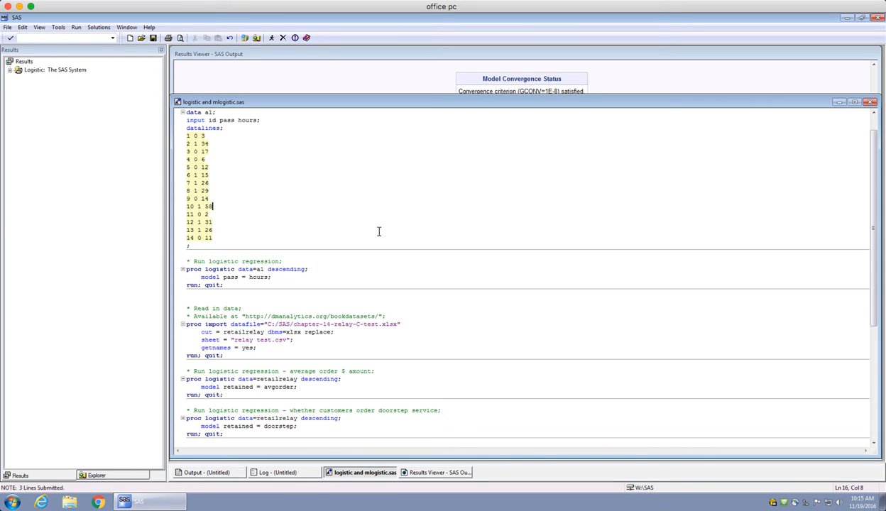
scroll(379, 231, "down", 2)
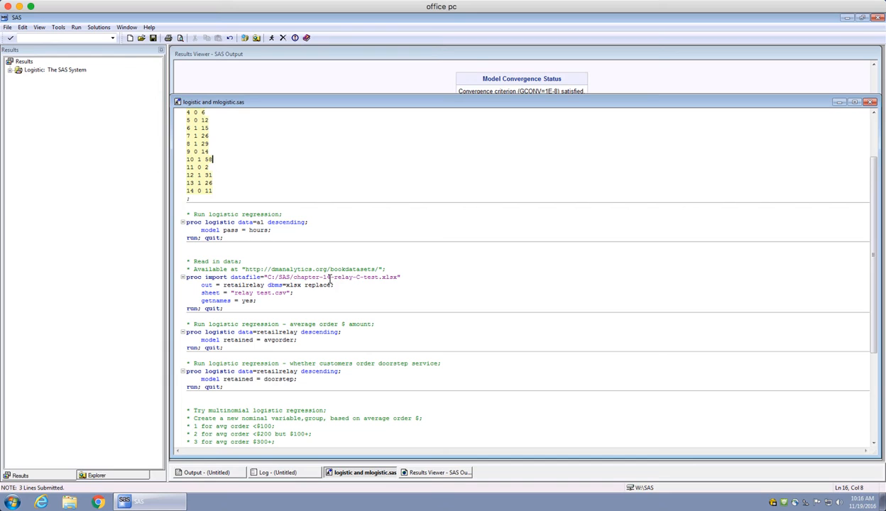
double_click(256, 285)
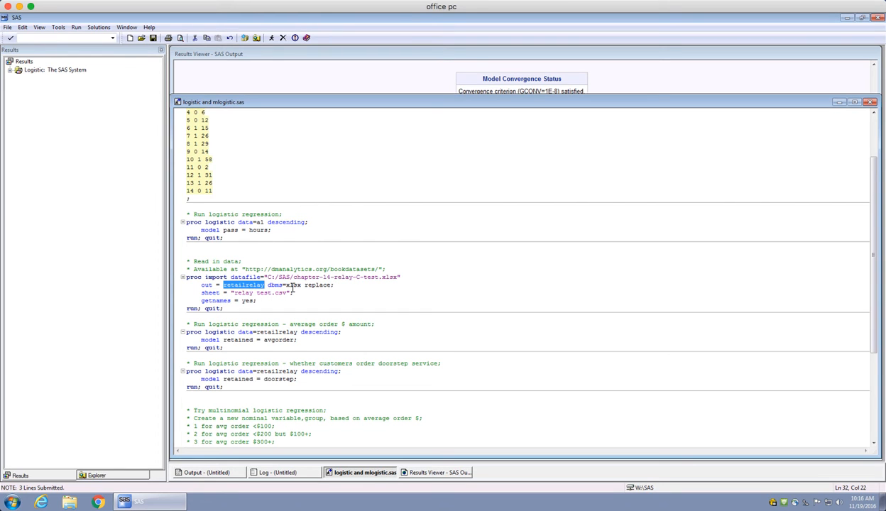
double_click(292, 285)
left_click_drag(291, 292, 233, 295)
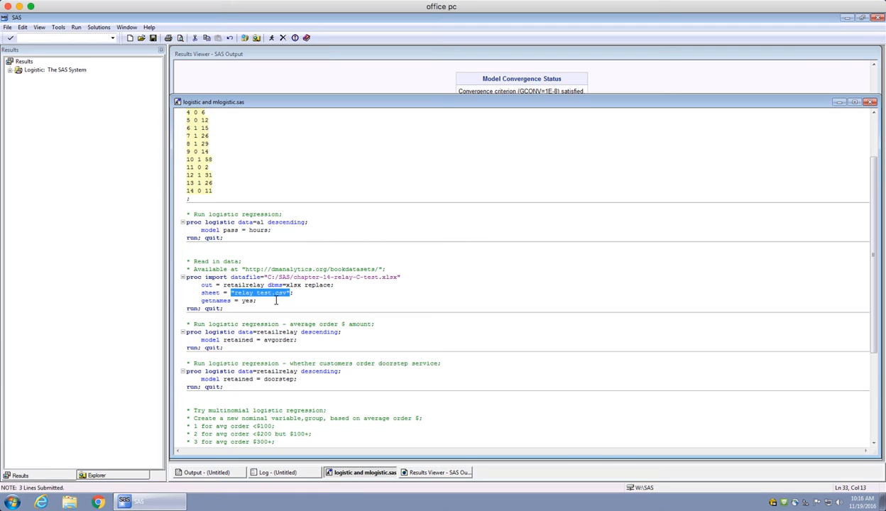
left_click_drag(254, 300, 200, 301)
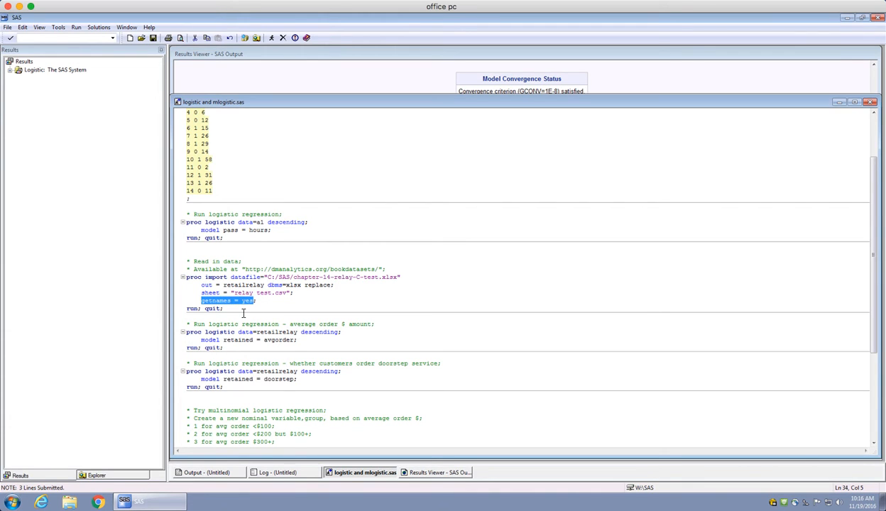
left_click_drag(224, 308, 185, 281)
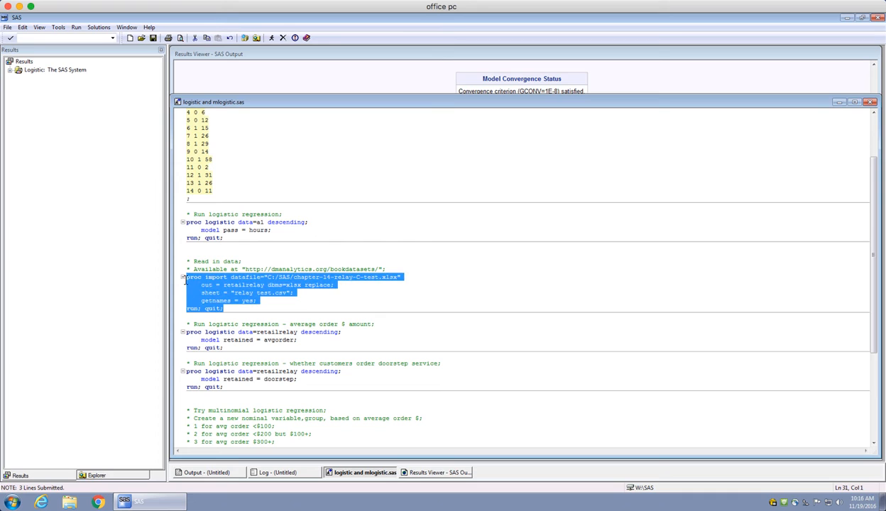
left_click(272, 40)
Open the imported Retailrelay table from the Work library.
left_click(119, 474)
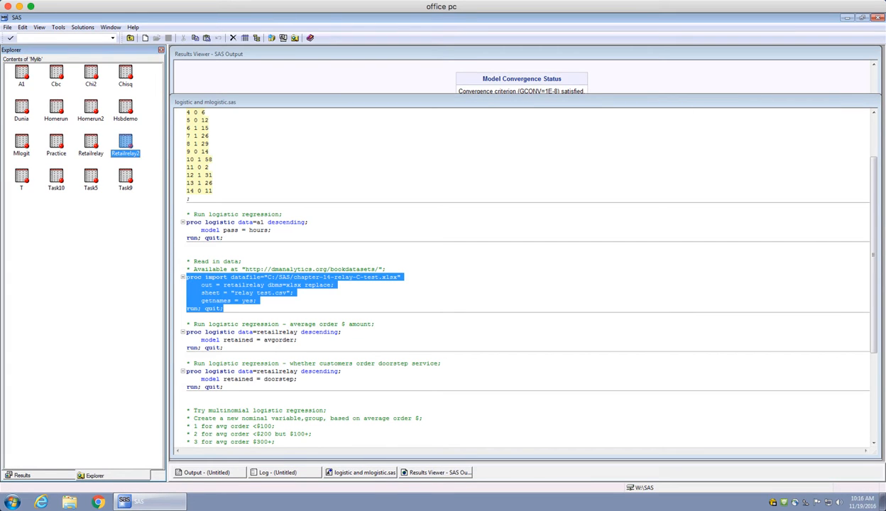
left_click(130, 38)
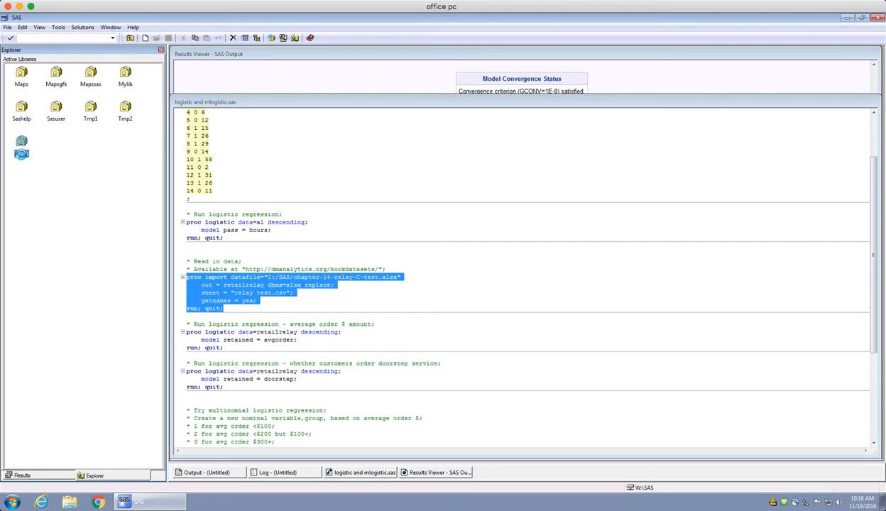
double_click(22, 153)
double_click(58, 71)
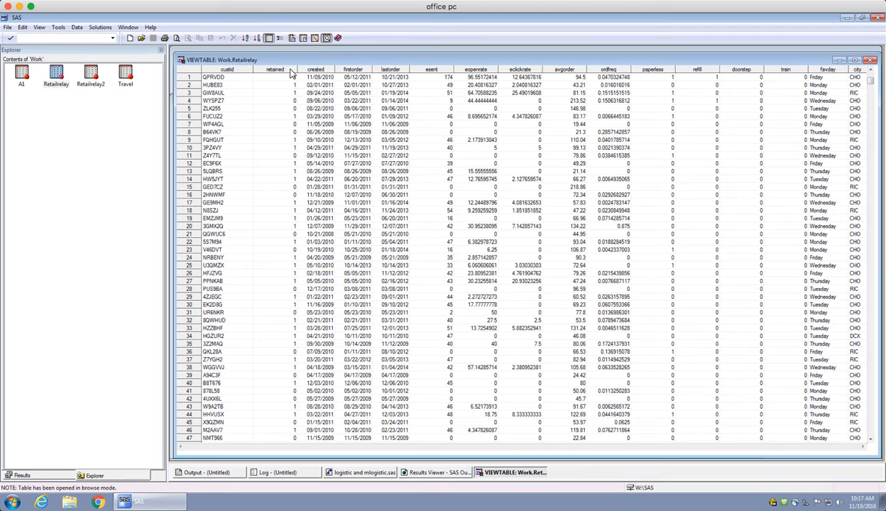
Review the Retailrelay columns from retained and esent through refill and doorstep, and close the table.
left_click(287, 70)
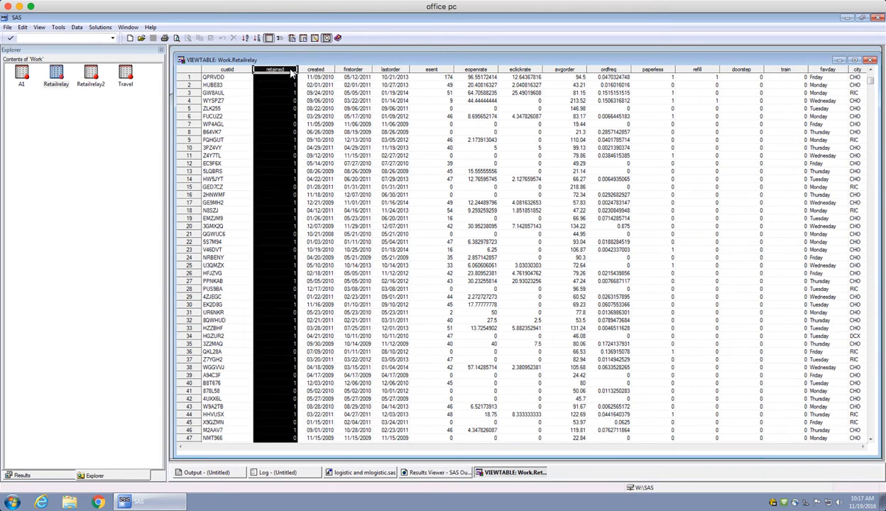
left_click(423, 71)
left_click(477, 70)
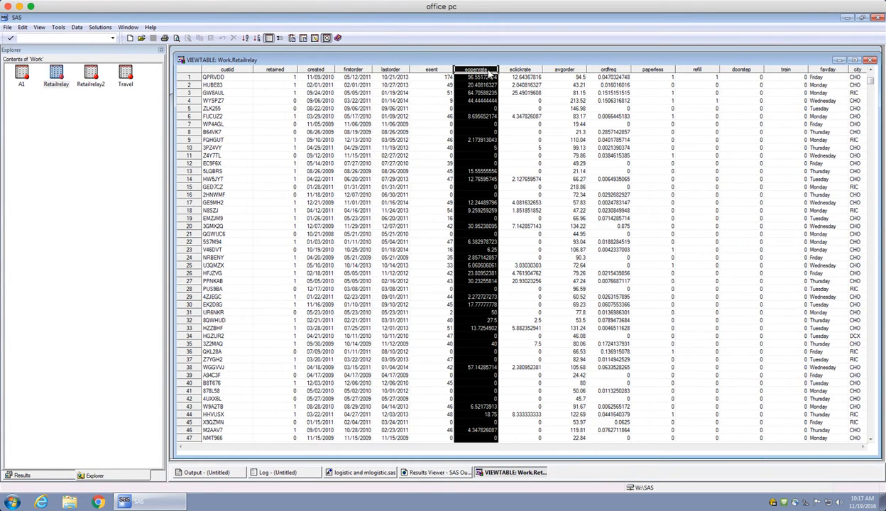
left_click(514, 70)
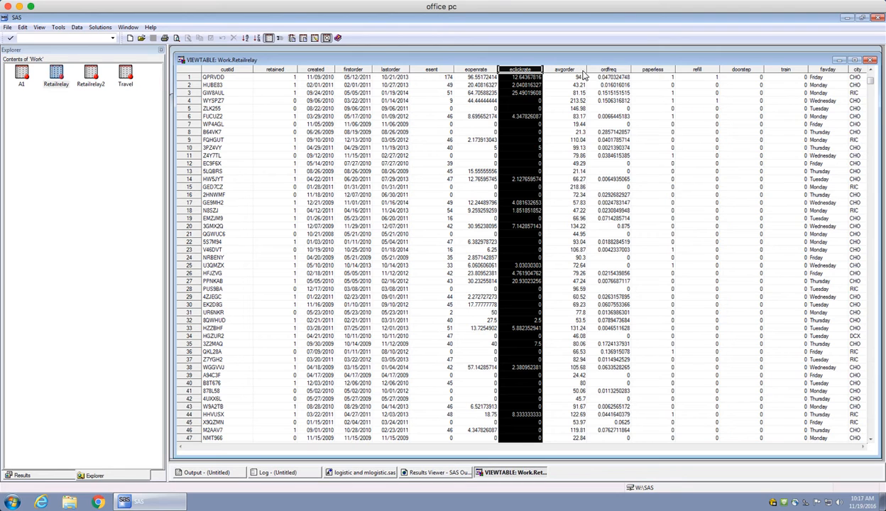
left_click(571, 70)
left_click(617, 70)
left_click(647, 71)
left_click(699, 71)
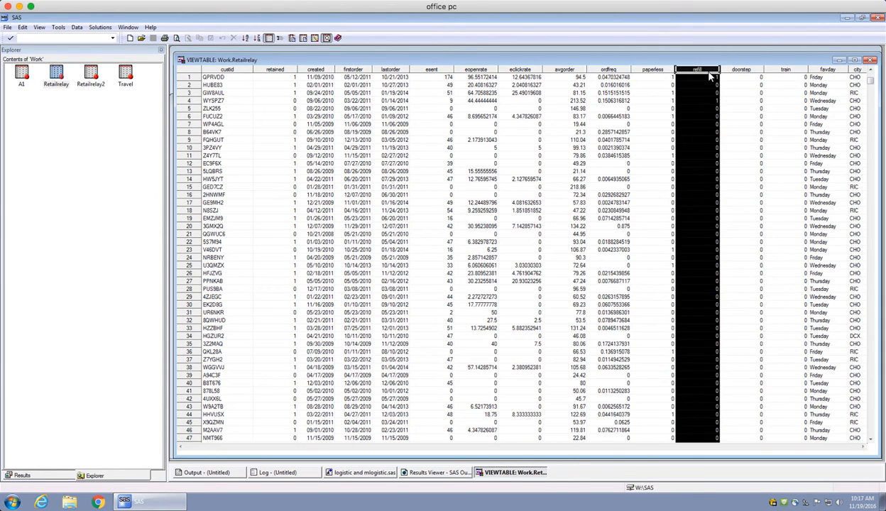
left_click(742, 70)
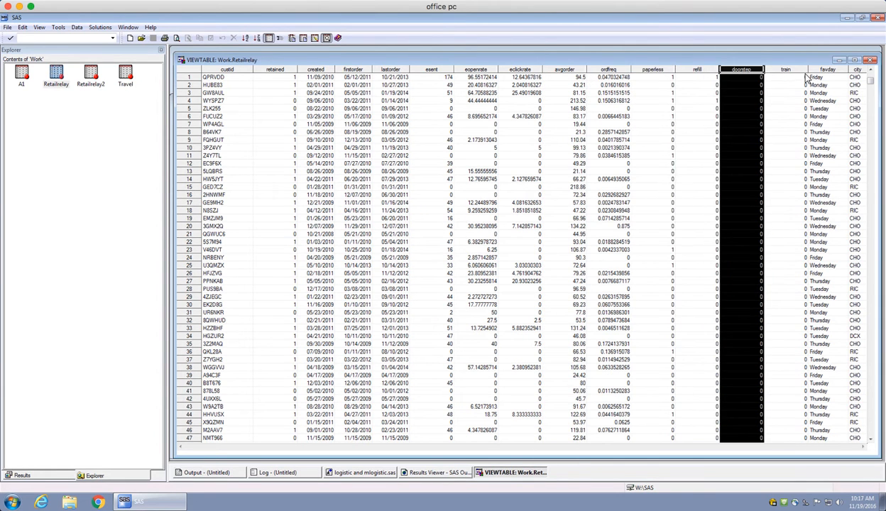
left_click(872, 61)
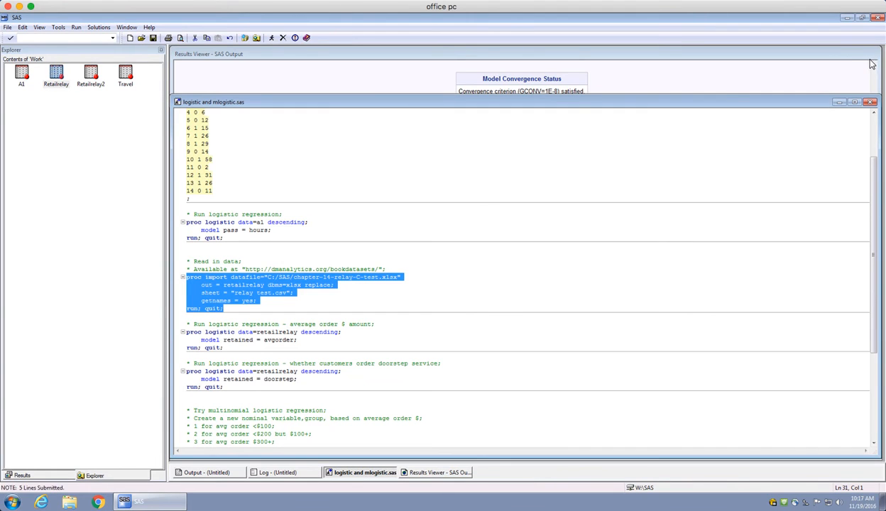
Run only the logistic regression of retained on avgorder for the retailrelay dataset, with the descending option.
key("F3")
left_click(264, 351)
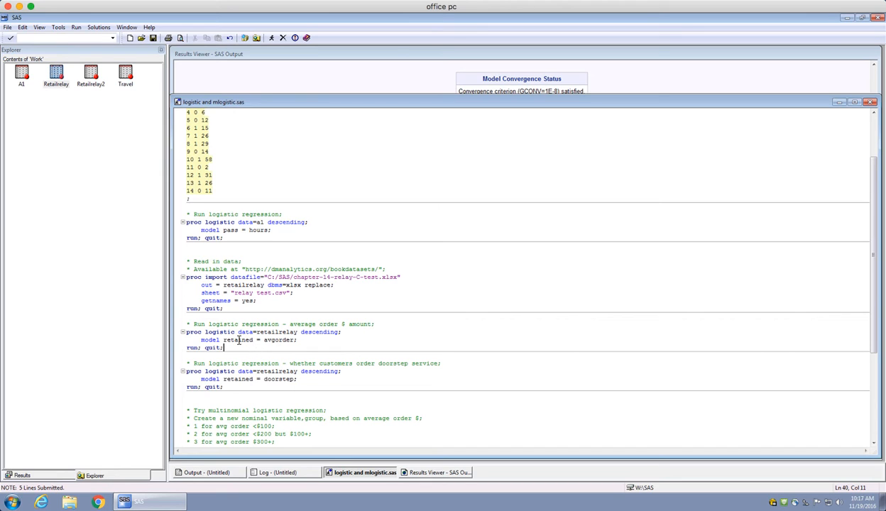
double_click(239, 341)
double_click(278, 341)
left_click(254, 348)
left_click_drag(224, 347, 181, 338)
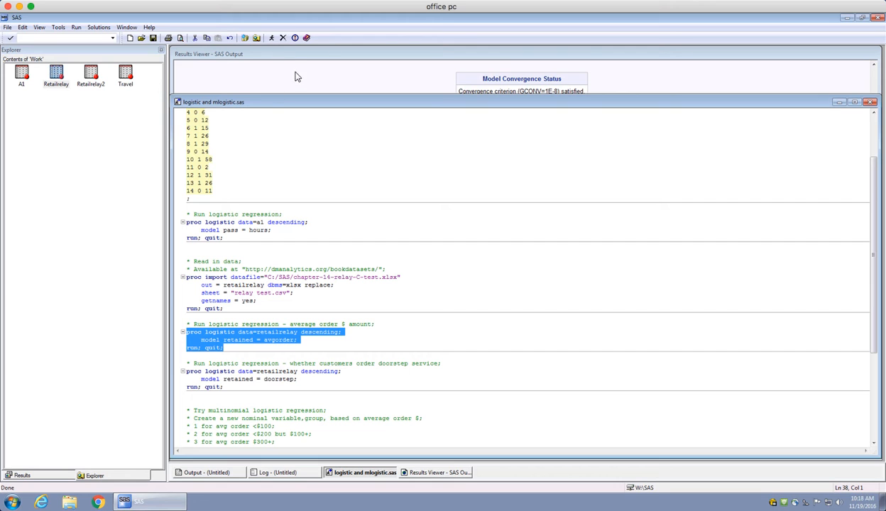
left_click(270, 38)
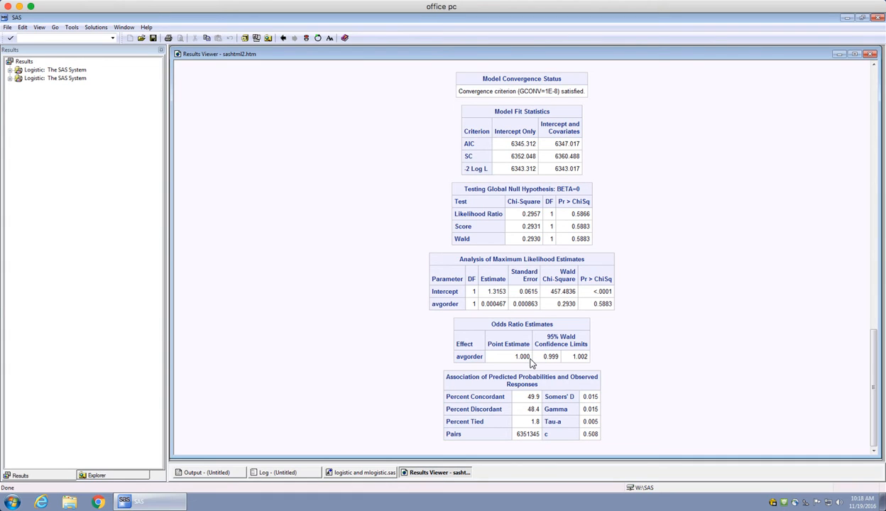
Check the odds ratio point estimate for avgorder and return to the doorstep regression code in the program.
left_click_drag(530, 362, 518, 364)
left_click(377, 473)
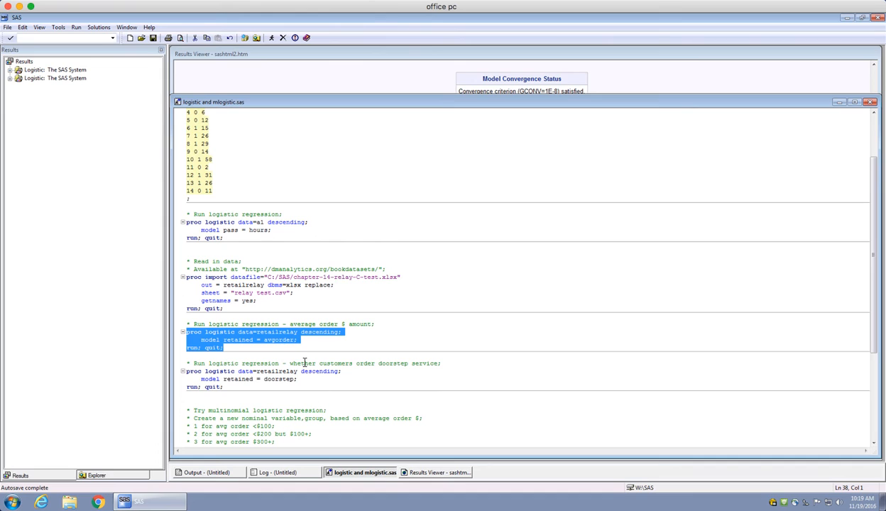
left_click(272, 388)
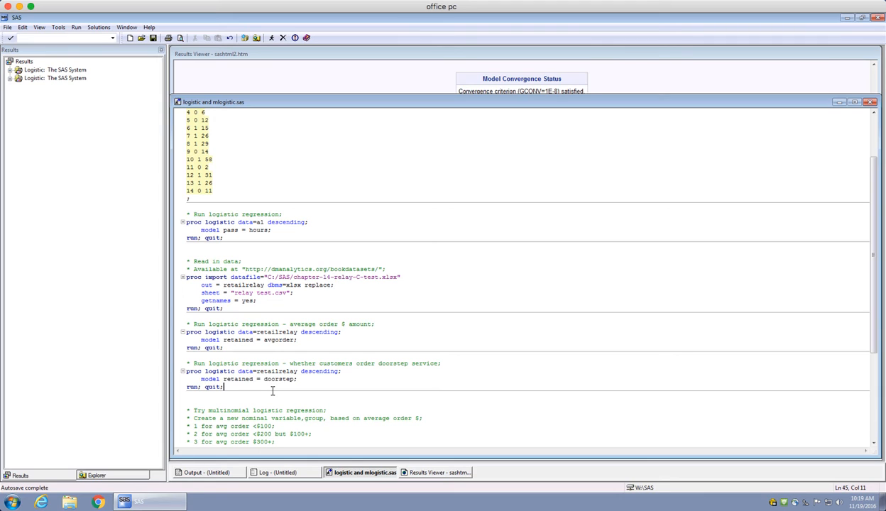
Run only the logistic regression of retained on doorstep for the retailrelay dataset, with the descending option.
double_click(279, 379)
left_click(298, 390)
left_click_drag(223, 387, 183, 375)
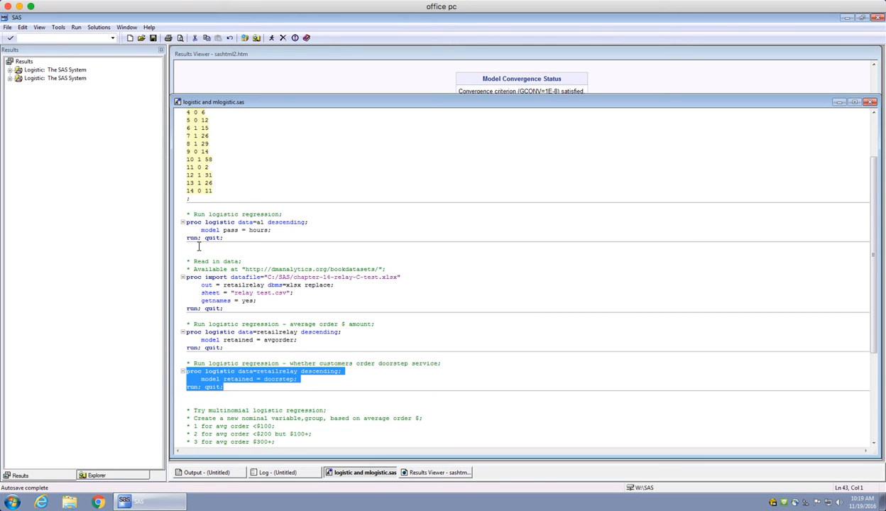
left_click(271, 39)
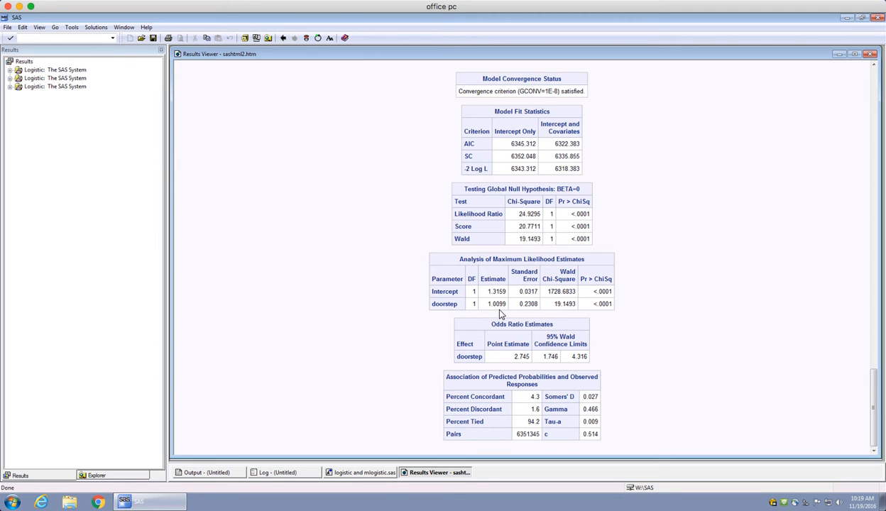
Check the doorstep odds ratio, its confidence limits and p-value, and return to the program code.
left_click_drag(542, 356, 588, 360)
left_click(533, 357)
left_click(543, 359)
left_click_drag(608, 304, 588, 304)
left_click(578, 357)
left_click(362, 472)
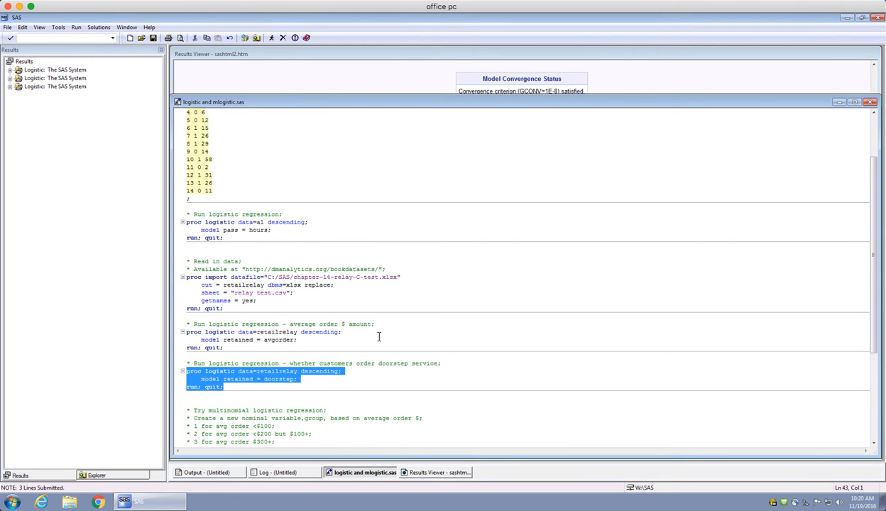
left_click(351, 388)
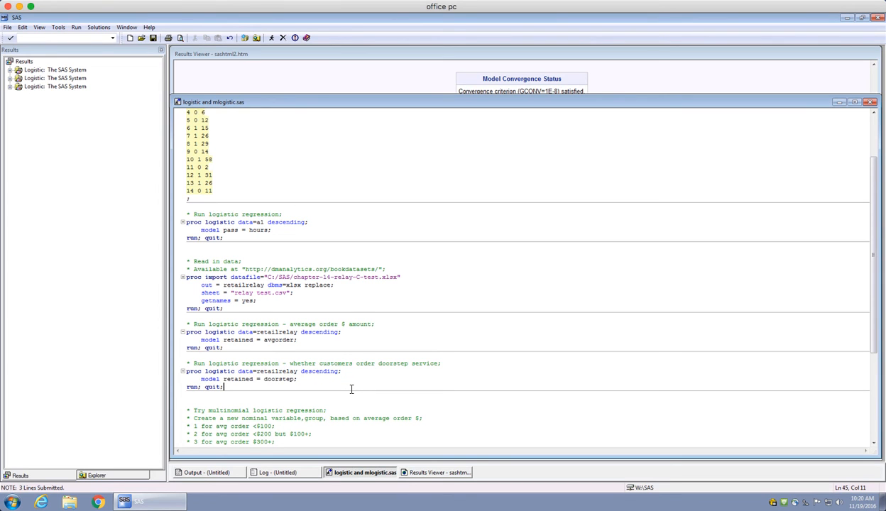
Review the retailrelay2 data step that assigns group 1, 2 or 3 from avgorder with cutoffs 100 and 200.
scroll(351, 389, "down", 3)
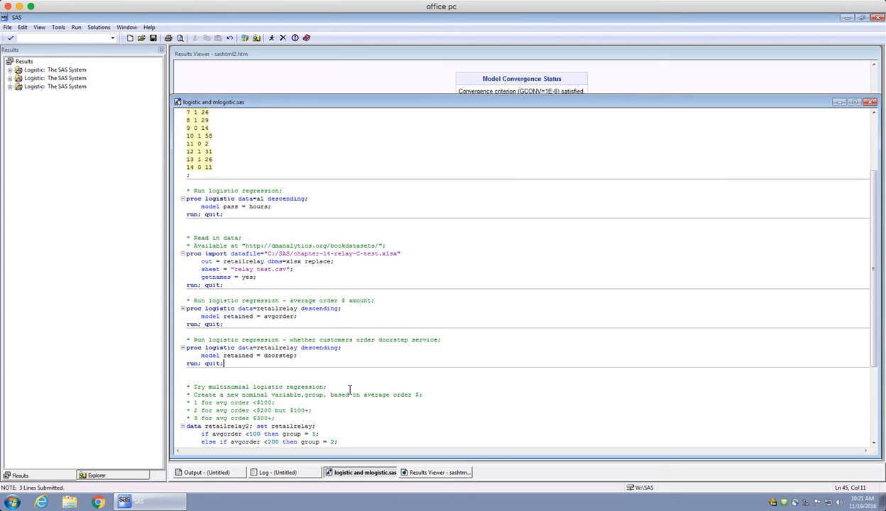
scroll(349, 392, "down", 1)
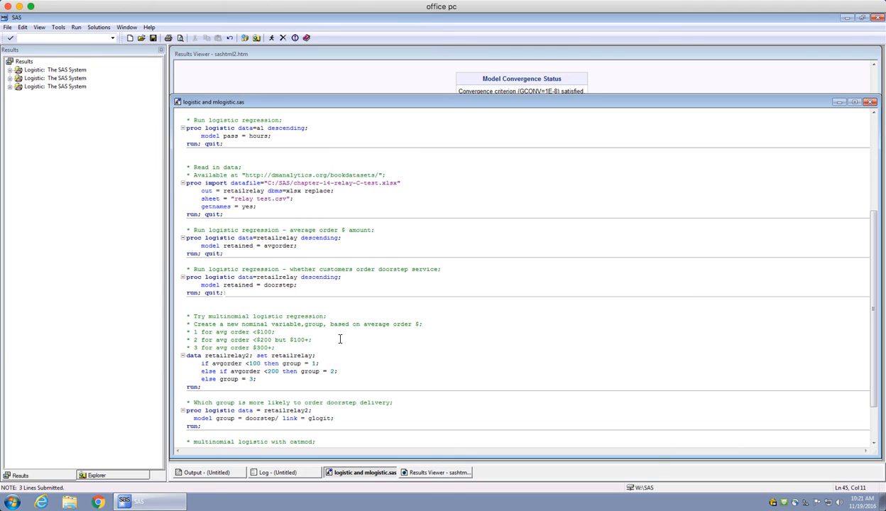
scroll(340, 339, "down", 1)
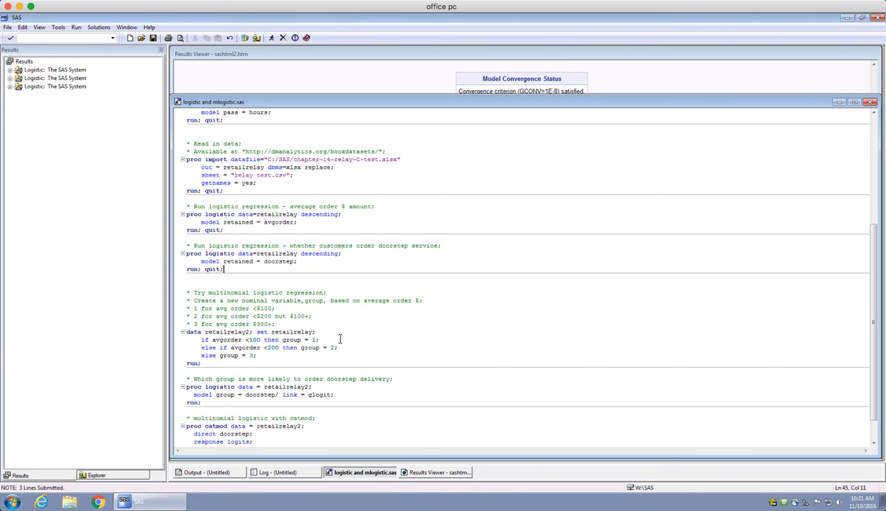
scroll(340, 342, "down", 2)
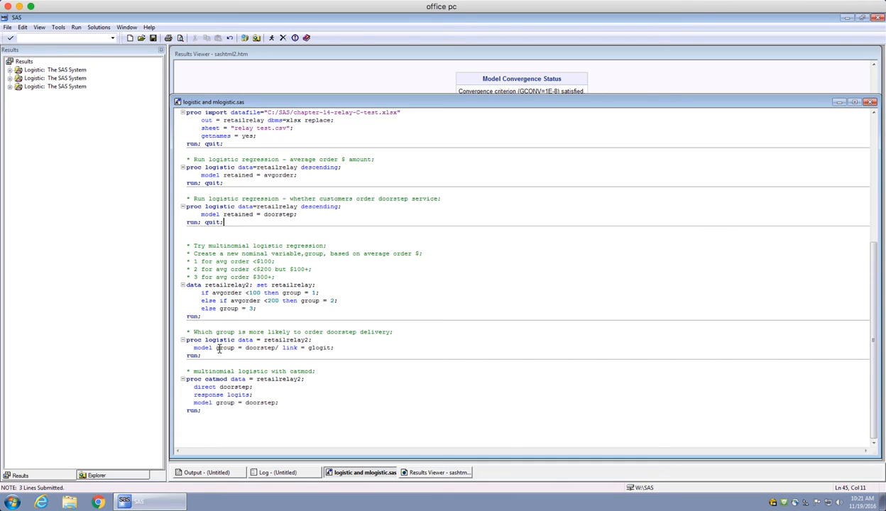
left_click(298, 284)
double_click(297, 285)
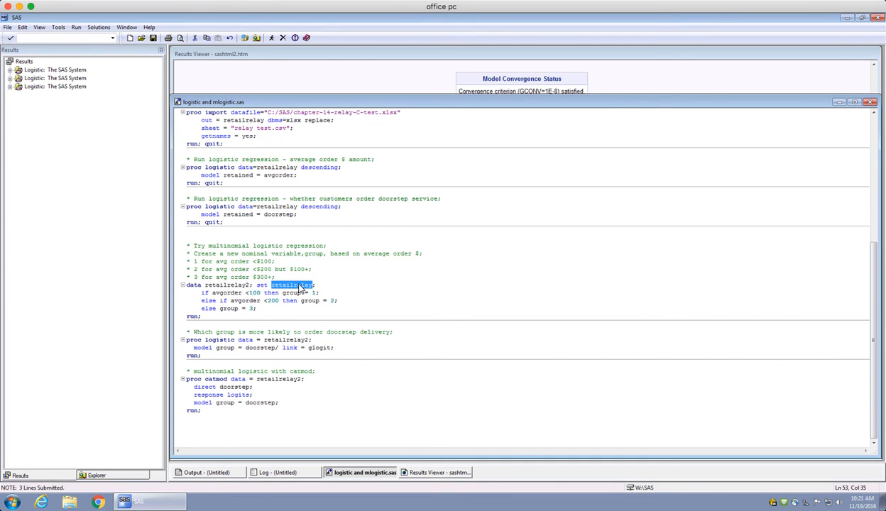
left_click(338, 289)
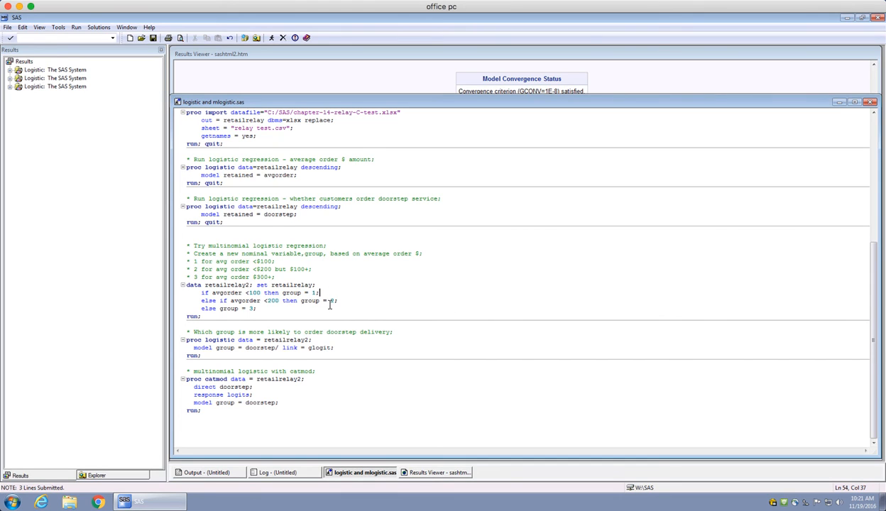
left_click_drag(212, 292, 322, 293)
left_click(292, 307)
left_click_drag(230, 300, 281, 300)
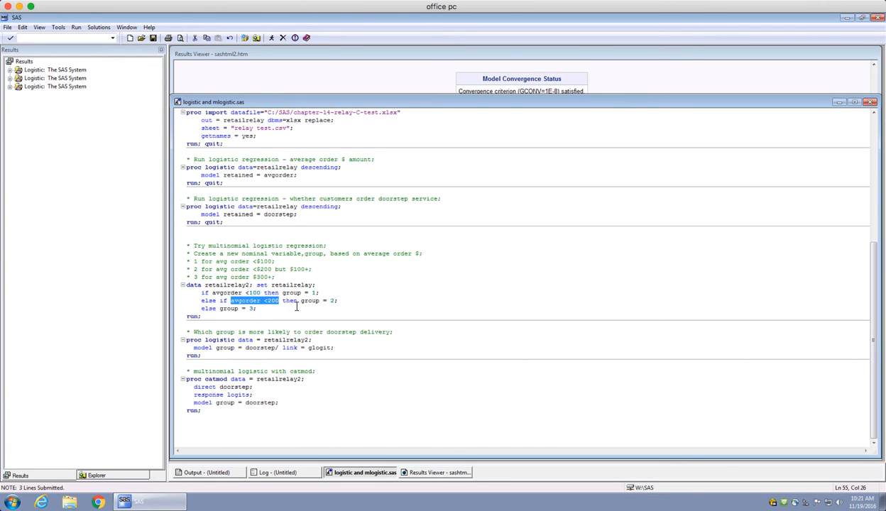
left_click_drag(301, 300, 334, 303)
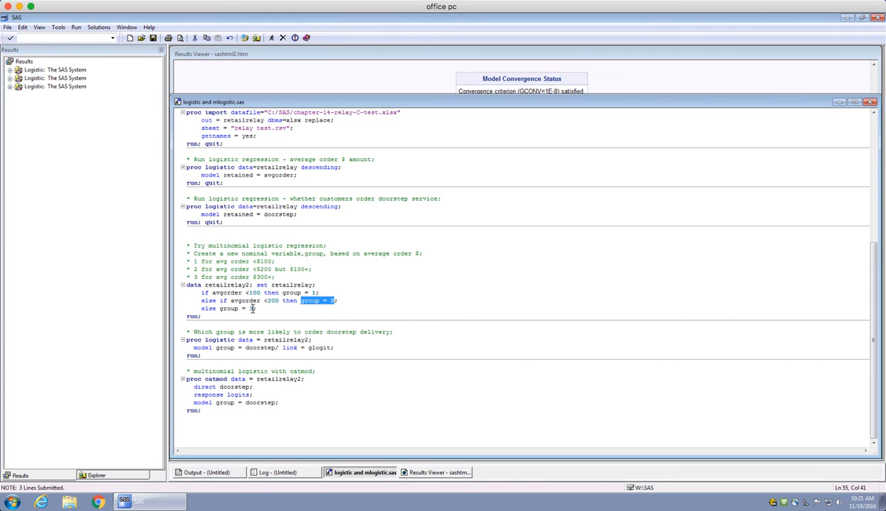
left_click_drag(252, 309, 221, 312)
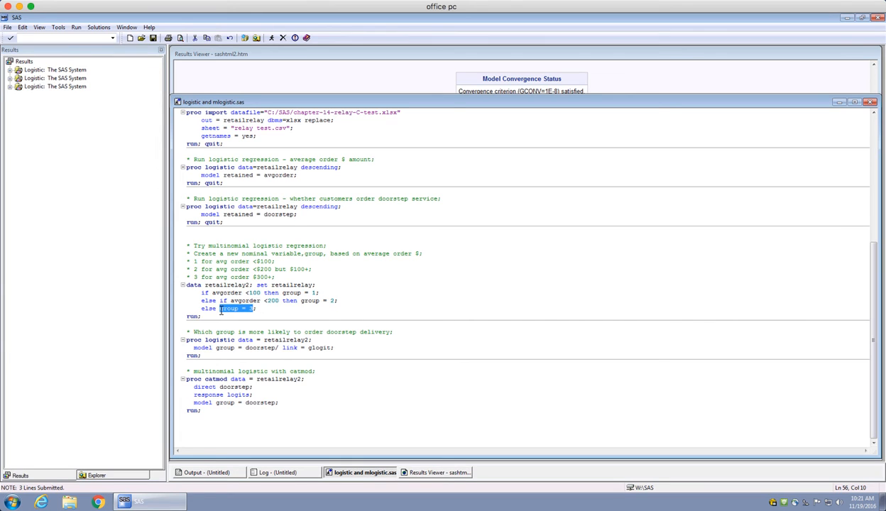
Run only the data step that creates retailrelay2 with the group variable based on avgorder.
left_click(262, 309)
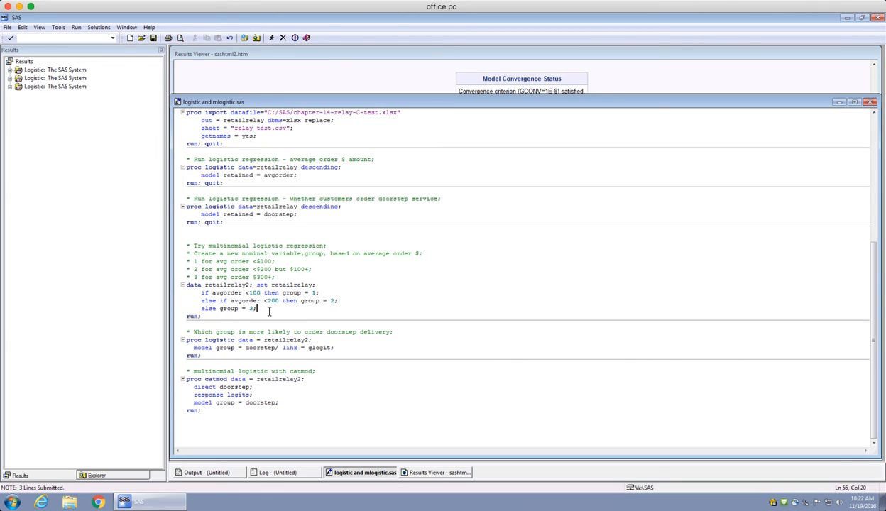
left_click_drag(206, 316, 181, 289)
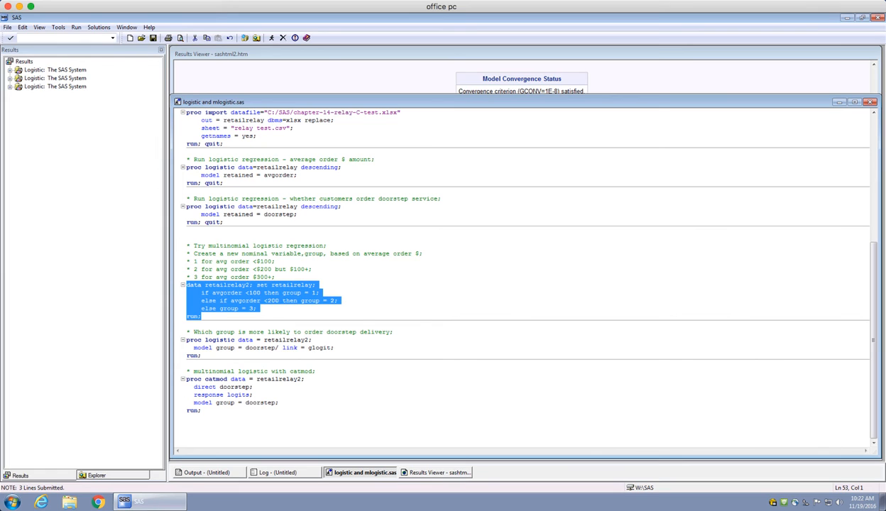
left_click(272, 39)
Add quit; to the retailrelay2 multinomial logistic block modelling group on doorstep with link = glogit, and run only that block.
left_click_drag(236, 341, 183, 341)
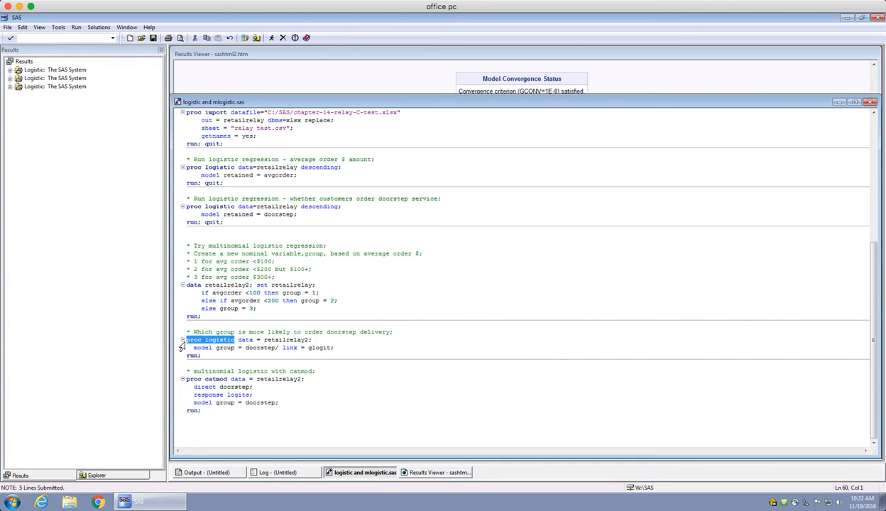
double_click(224, 348)
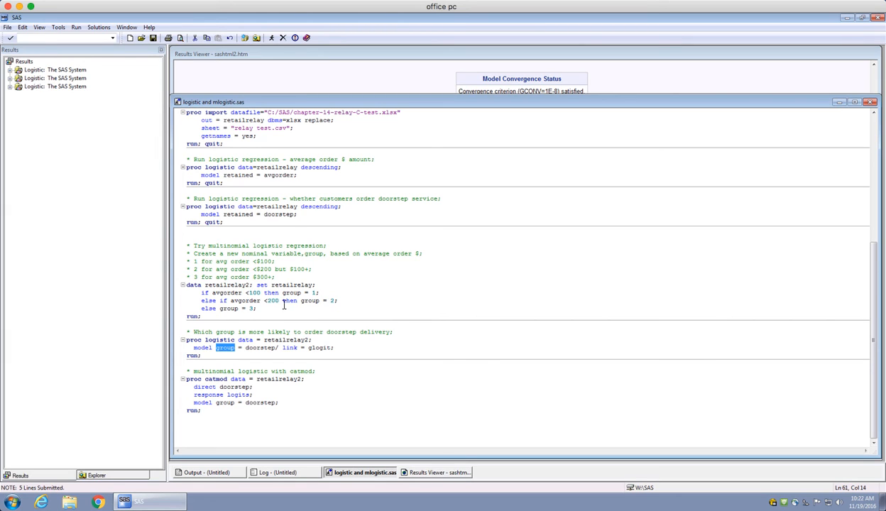
double_click(266, 348)
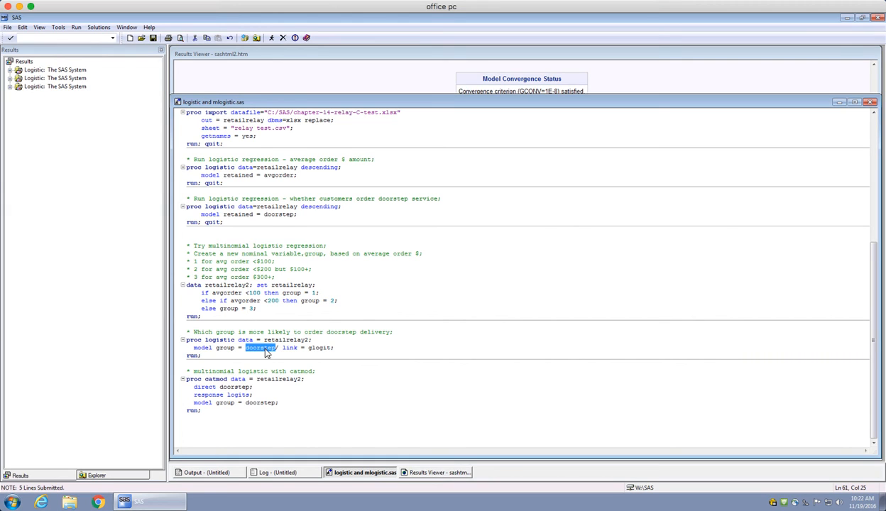
double_click(226, 348)
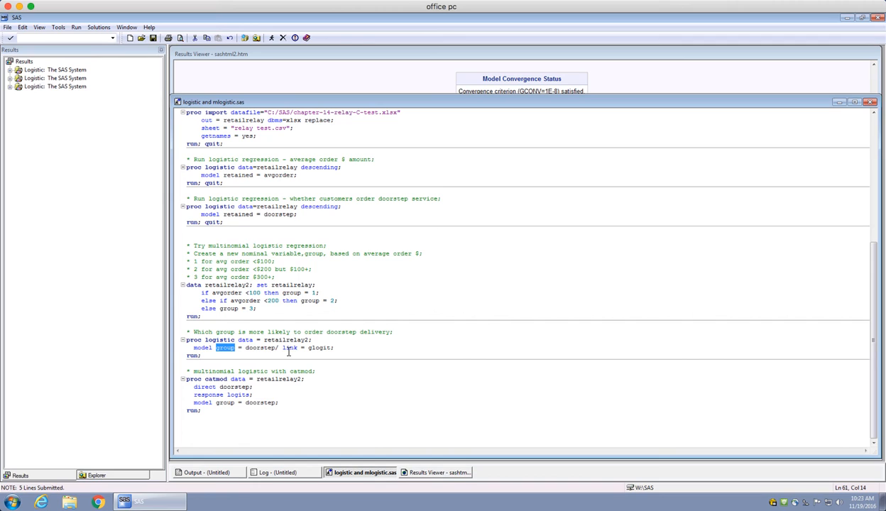
left_click_drag(281, 349, 332, 348)
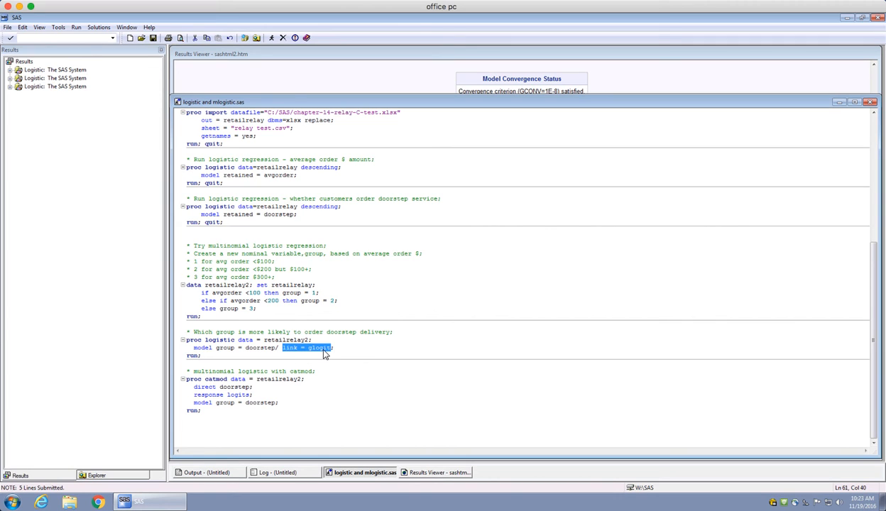
left_click(220, 356)
type("quit;")
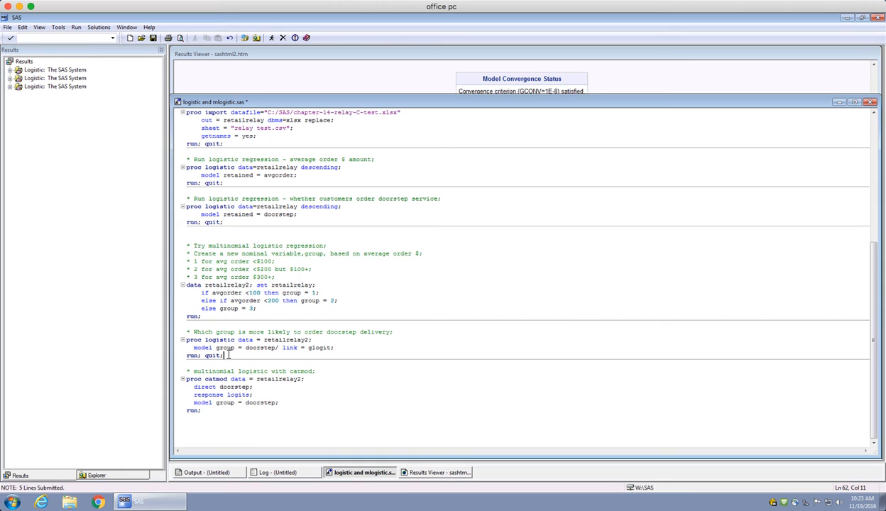
left_click_drag(227, 354, 182, 339)
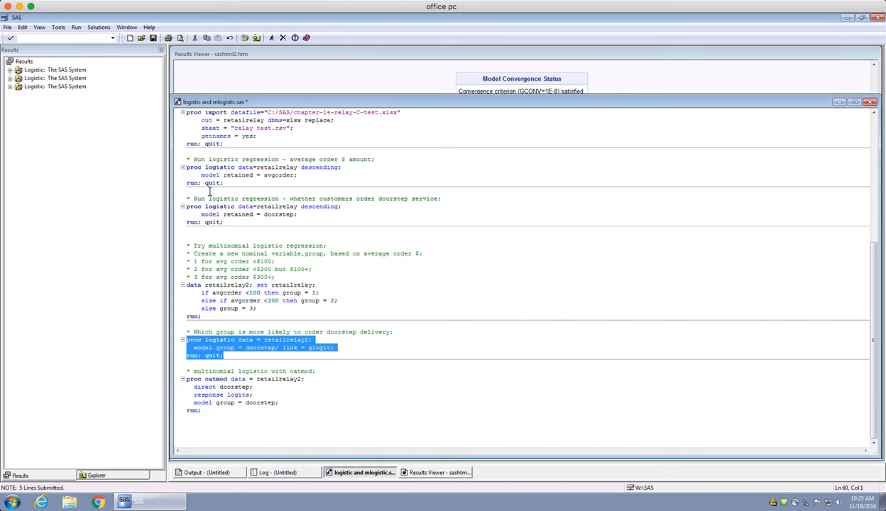
left_click(271, 38)
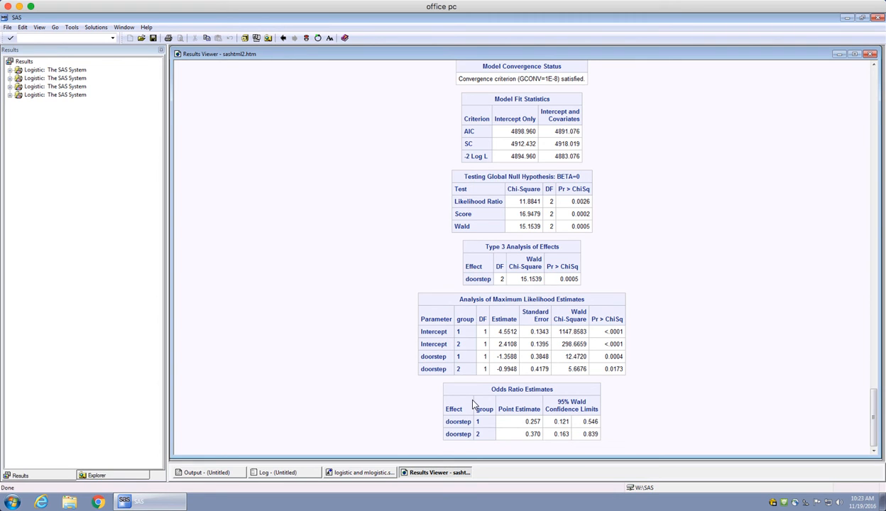
Examine the doorstep parameter estimates and odds ratios for each group in the multinomial output.
left_click_drag(620, 369, 428, 355)
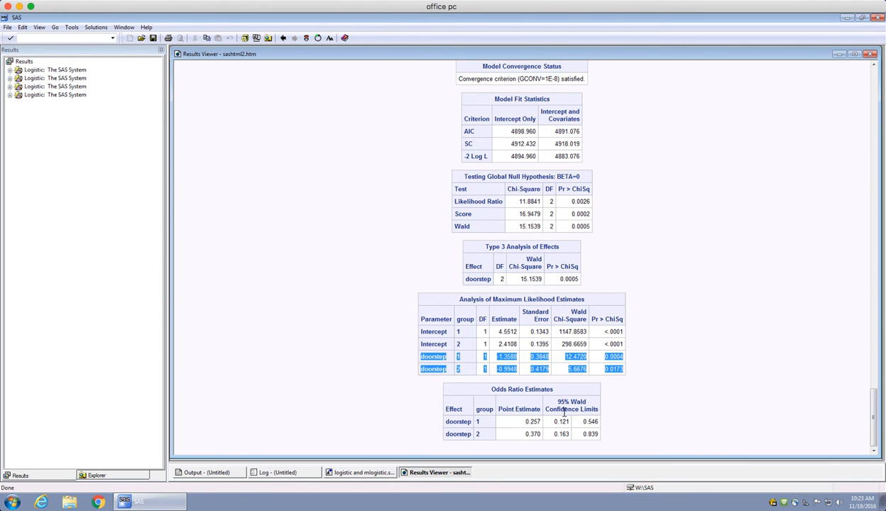
left_click_drag(595, 434, 453, 425)
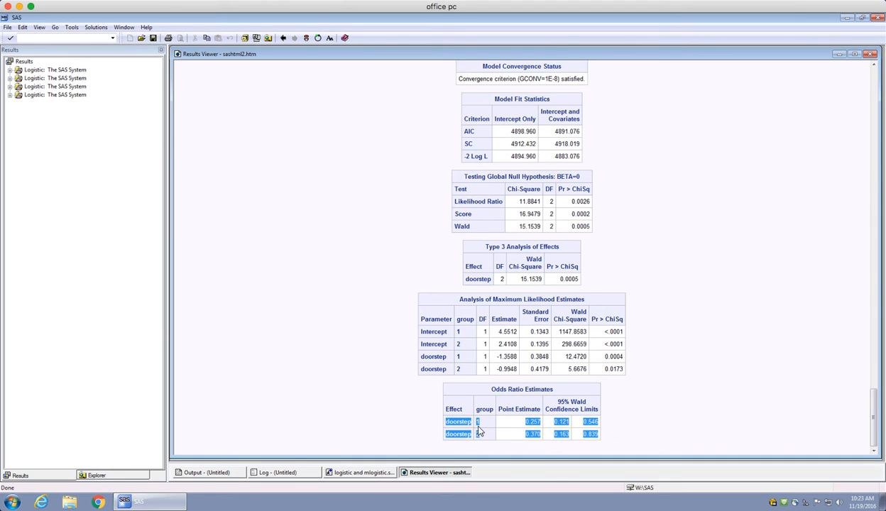
left_click(473, 421)
double_click(482, 409)
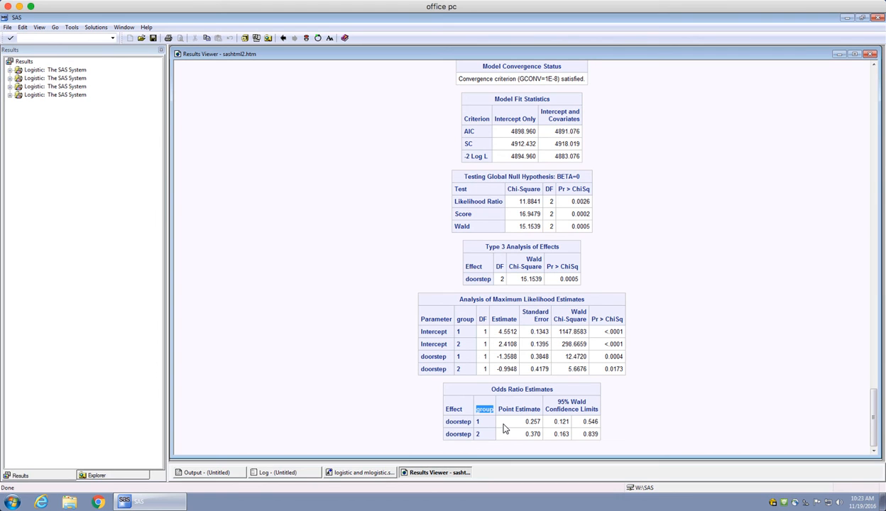
left_click(355, 472)
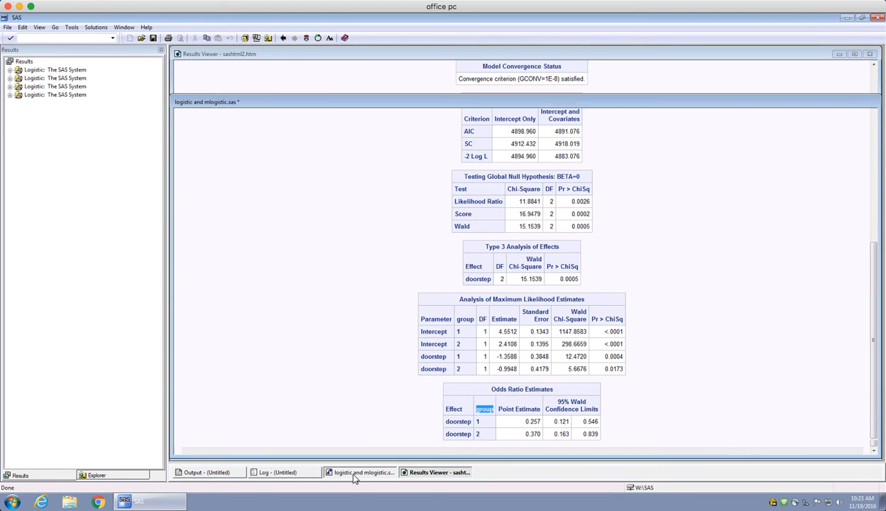
left_click(338, 369)
left_click(313, 340)
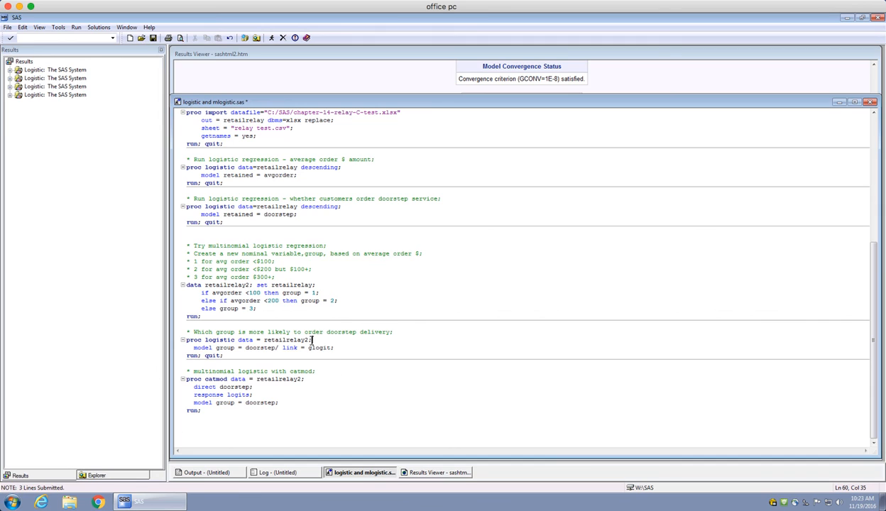
key("BackSpace")
type("descending")
key("BackSpace")
key("BackSpace")
key("BackSpace")
key("BackSpace")
key("BackSpace")
key("BackSpace")
key("BackSpace")
key("BackSpace")
key("BackSpace")
key("BackSpace")
key("BackSpace")
Reopen the multinomial results and examine the doorstep estimate and odds ratio point estimate for group 1.
left_click(428, 474)
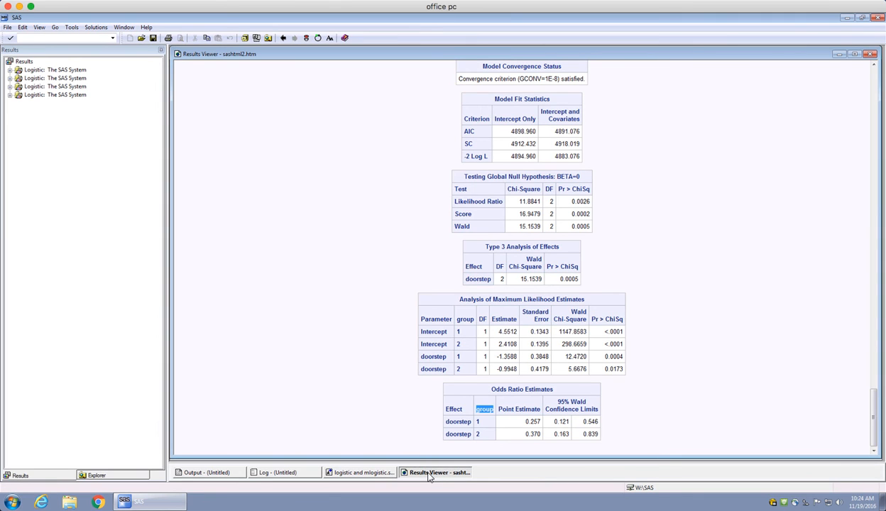
left_click(454, 357)
left_click_drag(420, 356, 471, 356)
left_click(461, 356)
left_click_drag(541, 421, 524, 421)
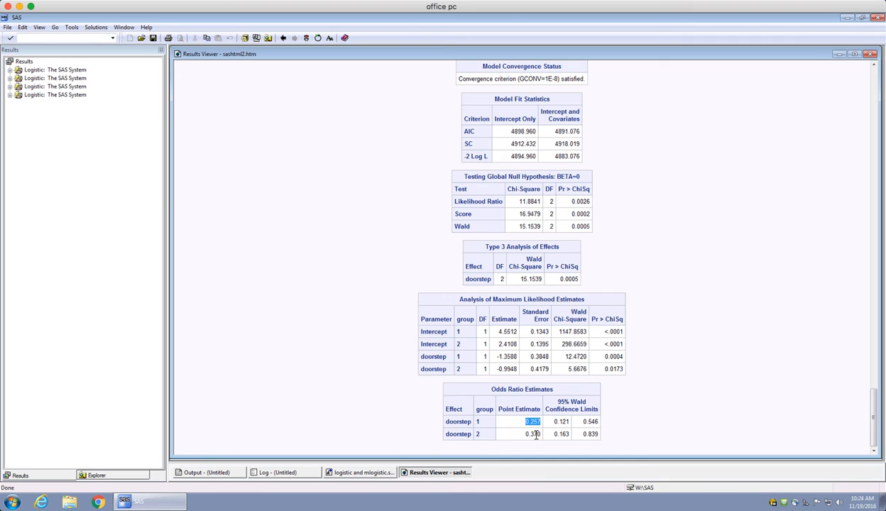
left_click(477, 426)
left_click_drag(525, 422, 543, 427)
Examine the group 2 odds ratio for doorstep, the confidence limits, and the p-values of the doorstep estimates.
left_click_drag(445, 433, 485, 435)
left_click(543, 441)
left_click(487, 440)
left_click_drag(540, 435, 525, 423)
left_click(524, 425)
left_click_drag(539, 422, 600, 429)
left_click(574, 432)
left_click_drag(604, 357, 617, 362)
left_click(608, 368)
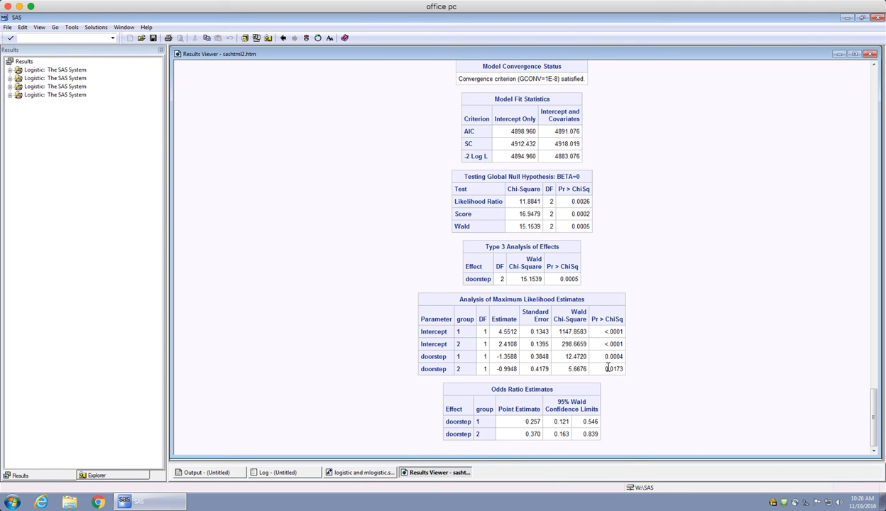
Return to the program and examine the direct, response logits and model statements in the proc catmod block.
left_click(376, 475)
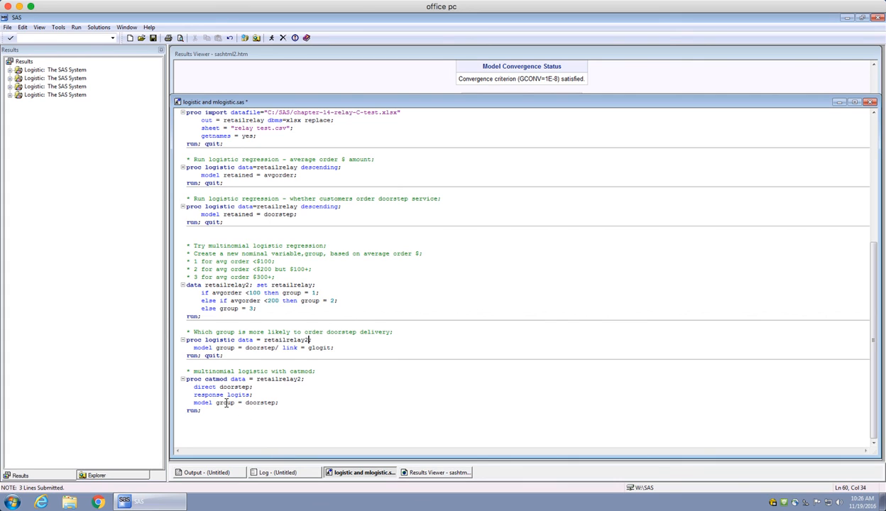
left_click(217, 379)
double_click(216, 379)
left_click_drag(195, 387, 248, 387)
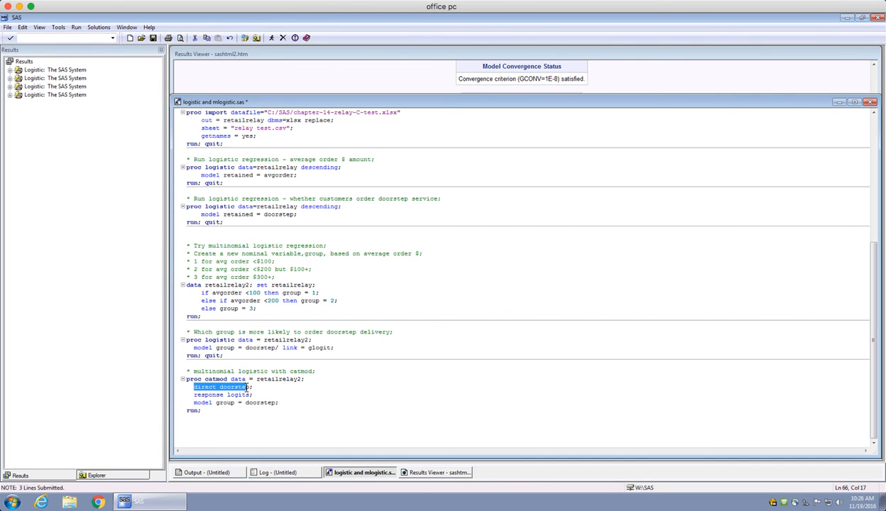
left_click(255, 394)
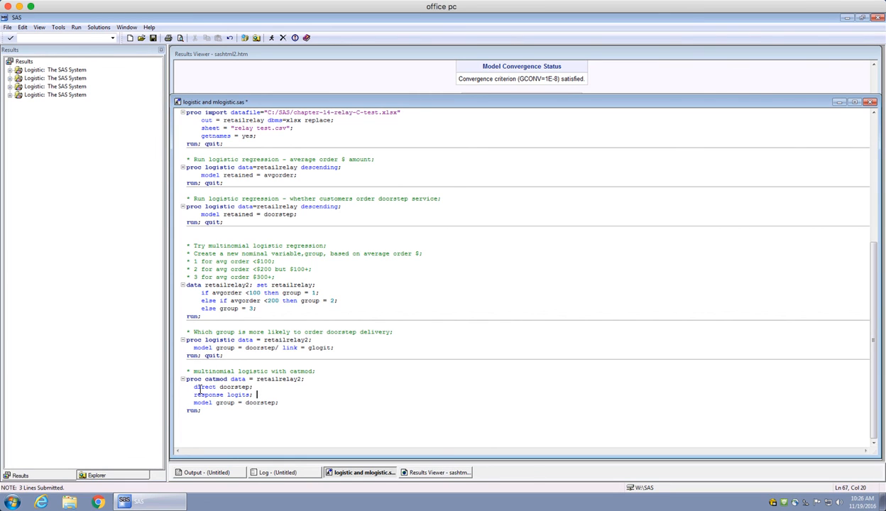
left_click_drag(196, 386, 251, 388)
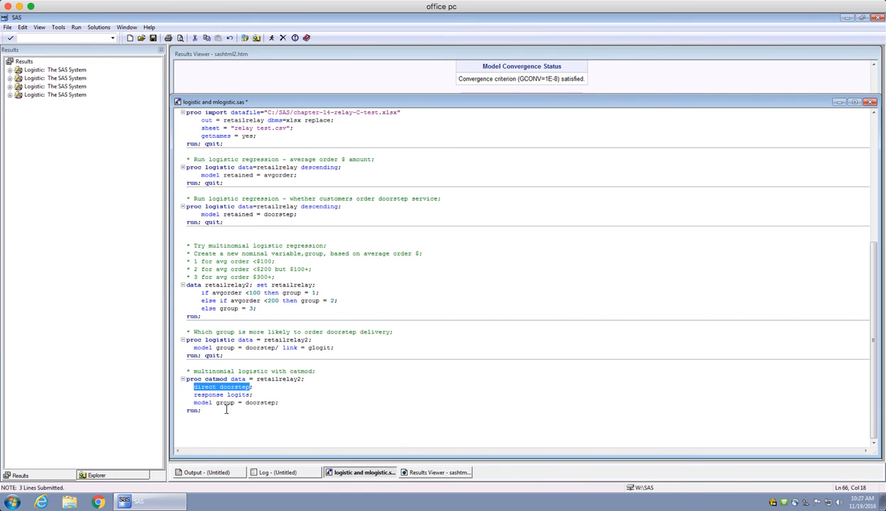
left_click_drag(196, 396, 253, 395)
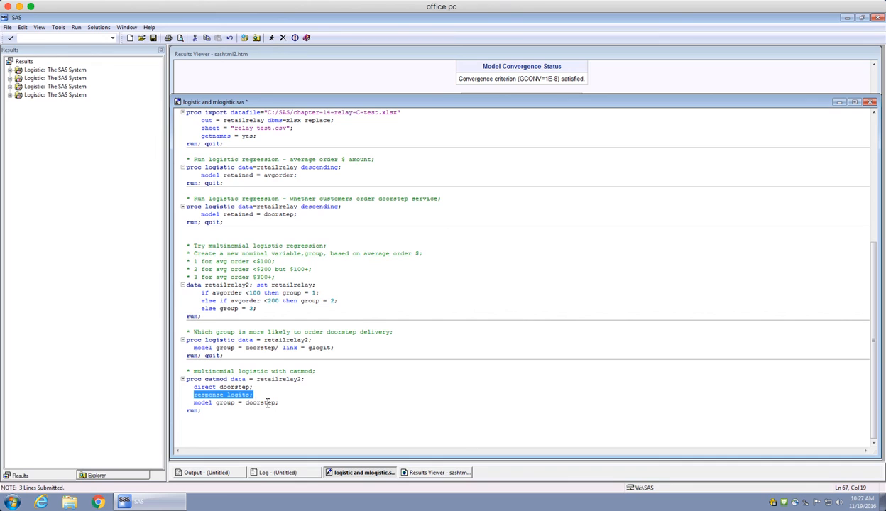
left_click(225, 408)
double_click(225, 403)
double_click(257, 403)
Run only the proc catmod block on retailrelay2 that models group on doorstep with response logits.
left_click(208, 412)
left_click_drag(207, 413, 181, 383)
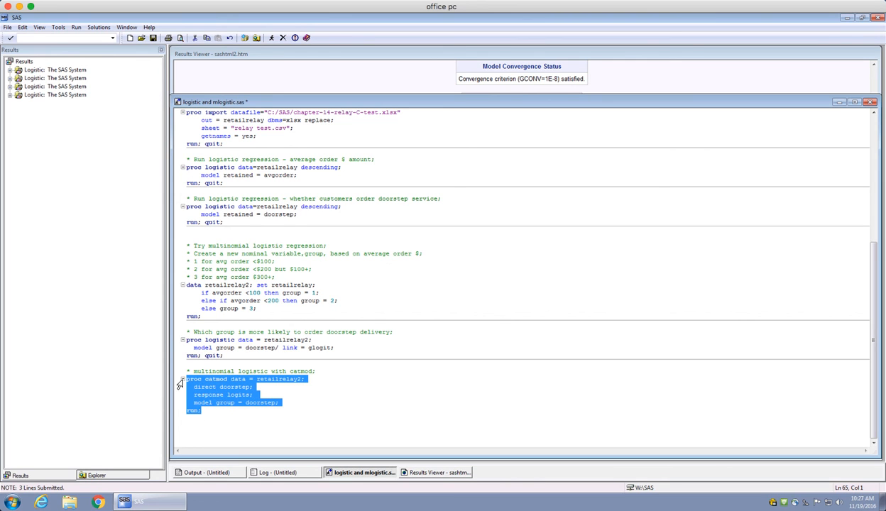
left_click(270, 39)
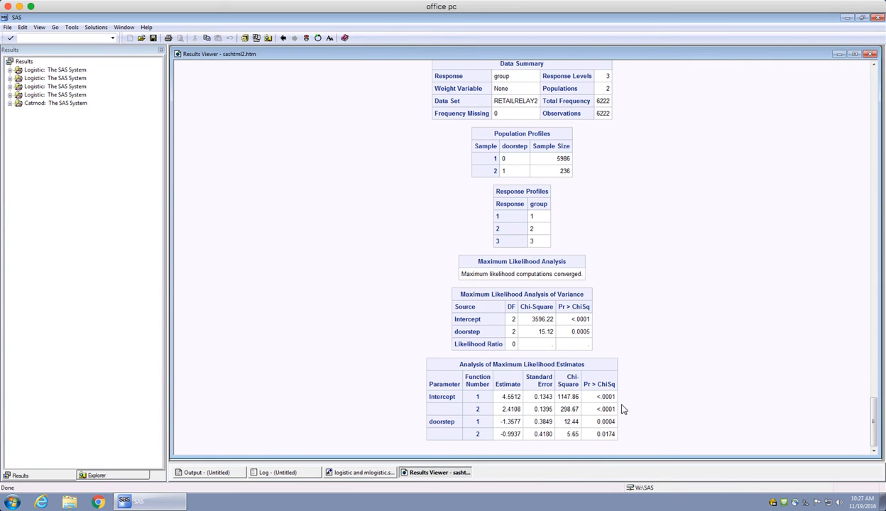
Compare the CATMOD maximum likelihood estimates with the earlier multinomial logistic estimates, and return to review the program code.
scroll(621, 410, "up", 5)
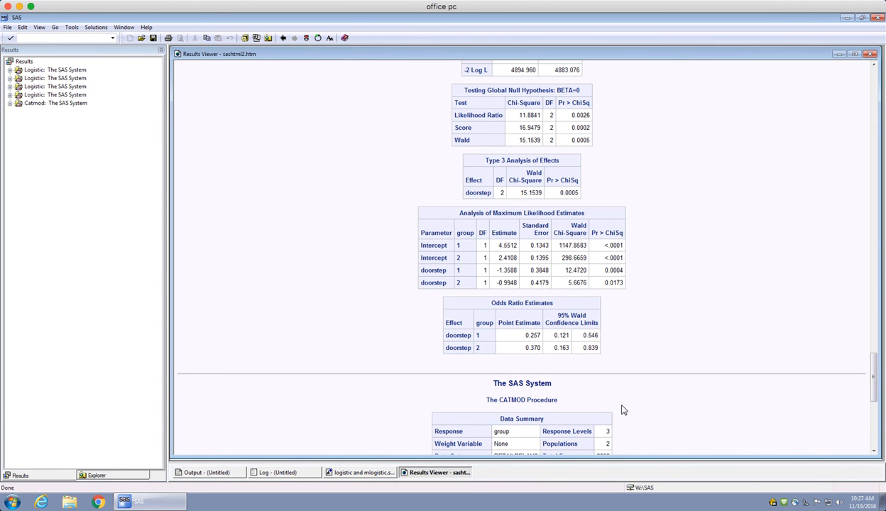
scroll(621, 410, "down", 5)
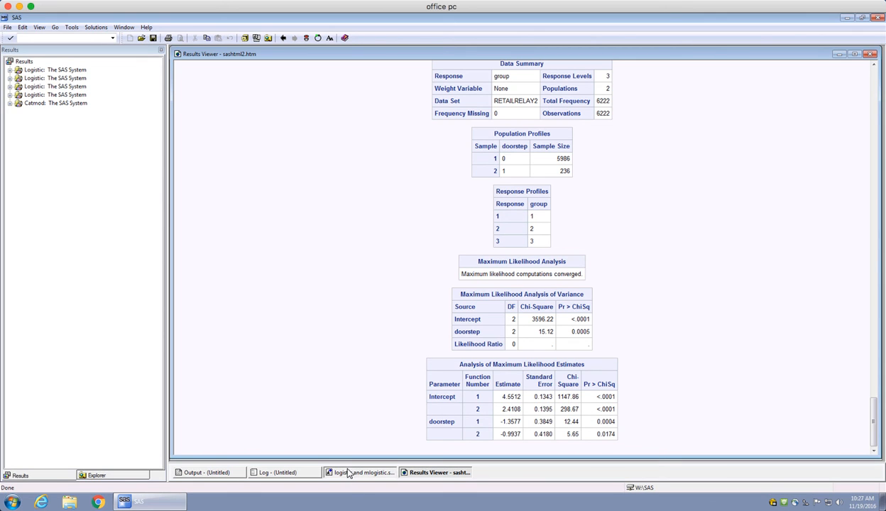
left_click(357, 472)
left_click(325, 390)
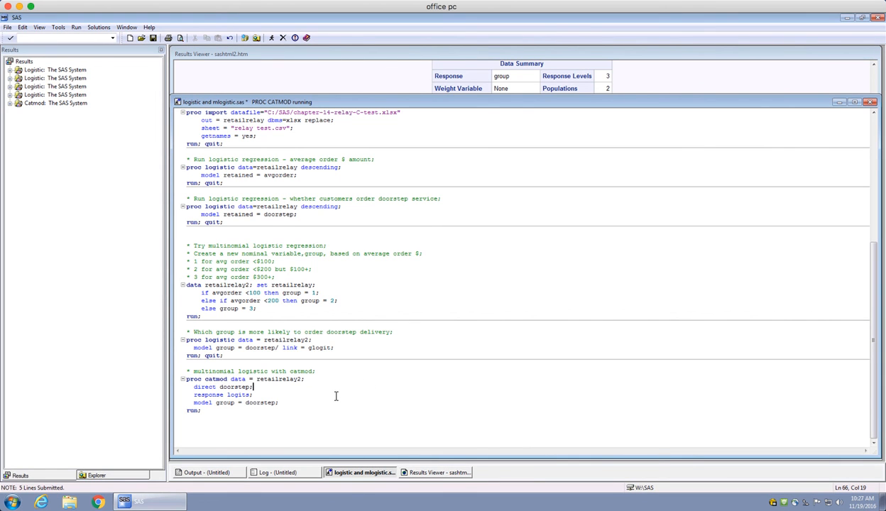
scroll(338, 398, "up", 9)
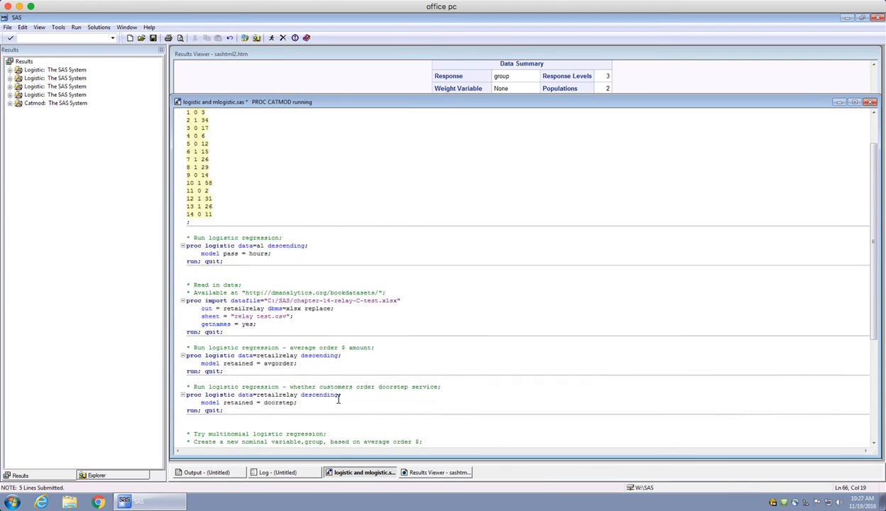
scroll(337, 399, "down", 10)
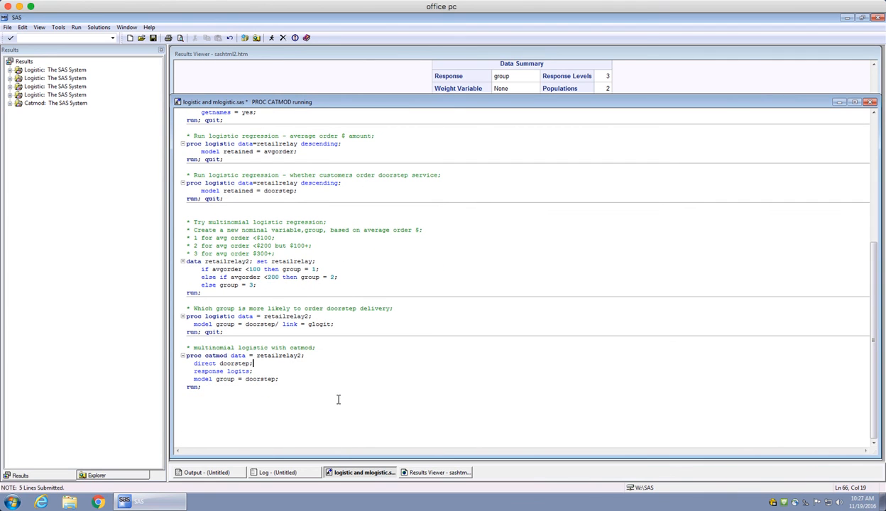